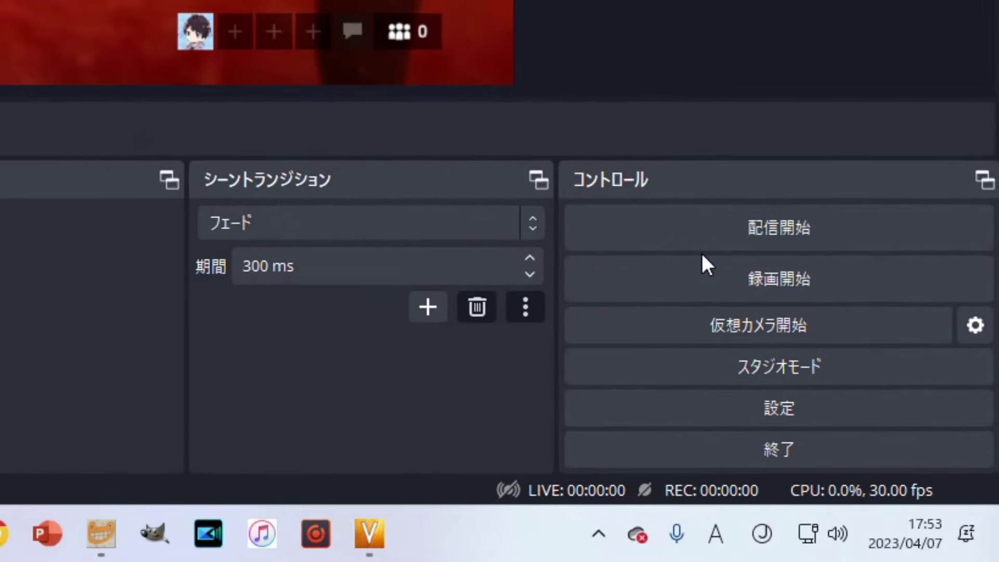
Step: Open the settings and switch the output mode to 詳細 (Advanced)
left_click(835, 411)
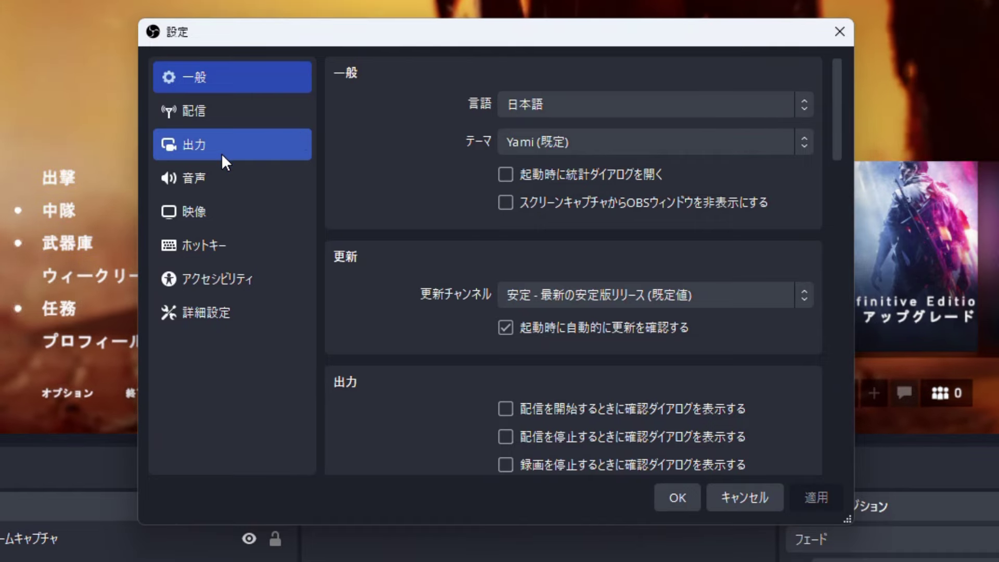
left_click(221, 154)
left_click(549, 72)
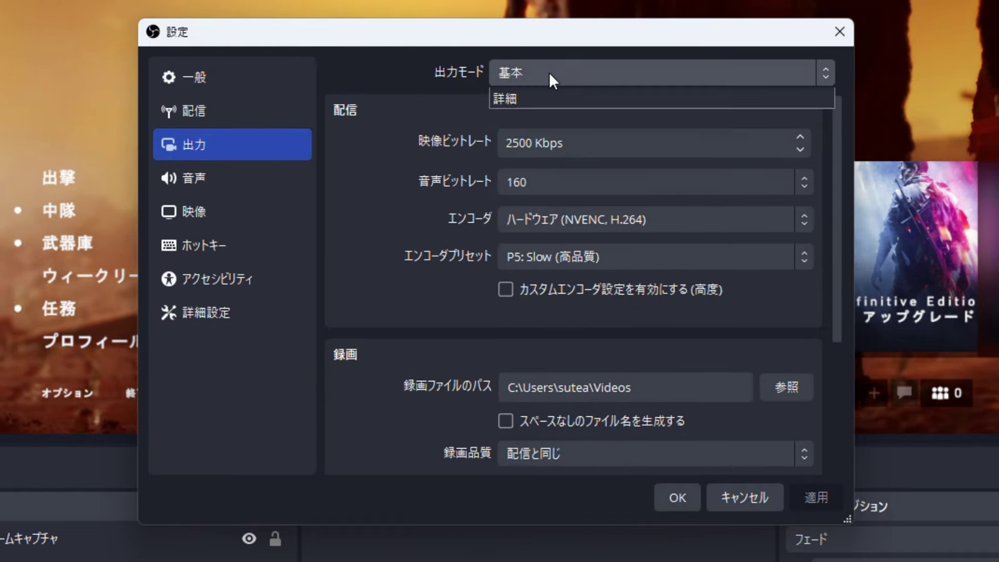
left_click(511, 120)
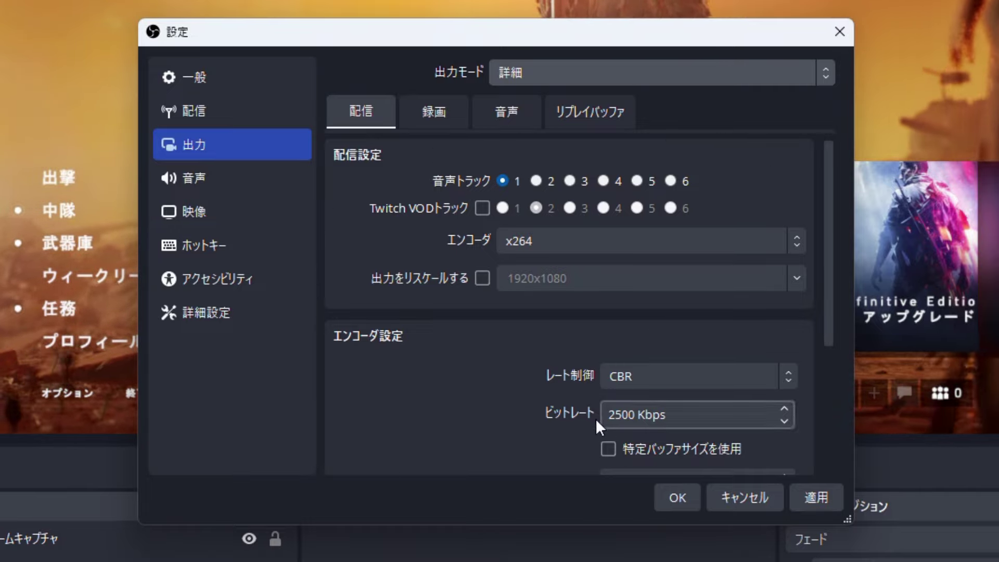
Step: Browse for the recording save folder and set the recording encoder to NVIDIA NVENC H.264
left_click(447, 112)
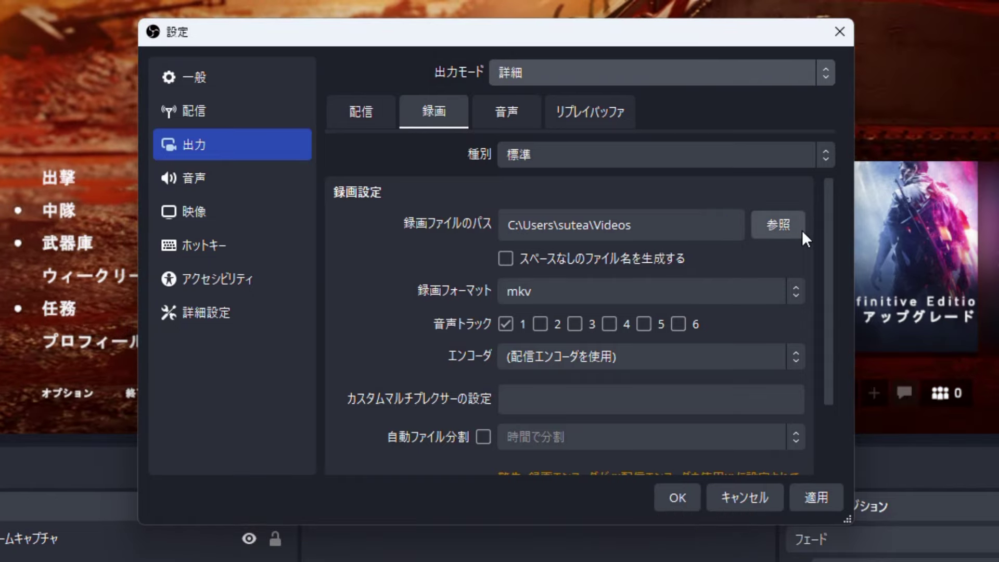
left_click(782, 235)
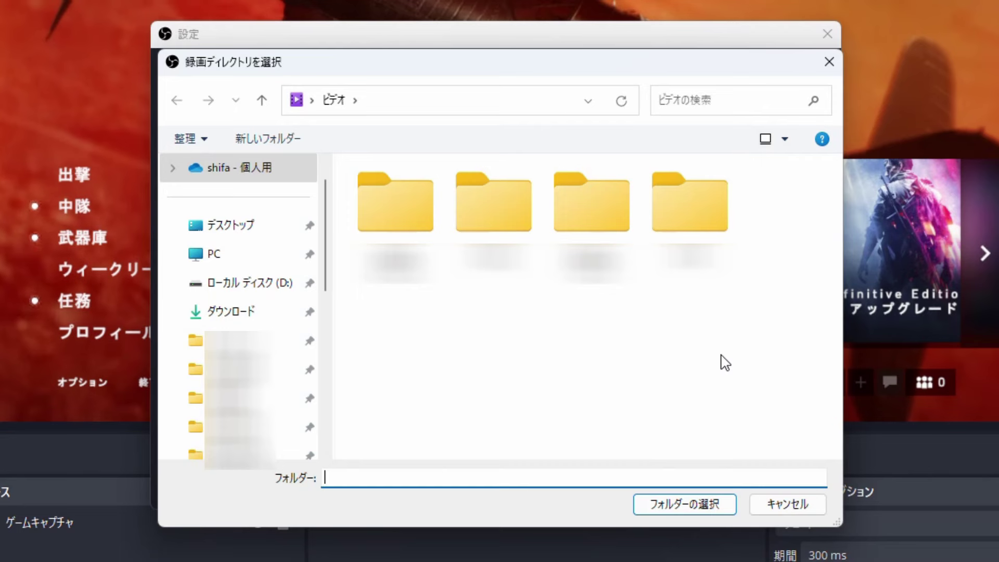
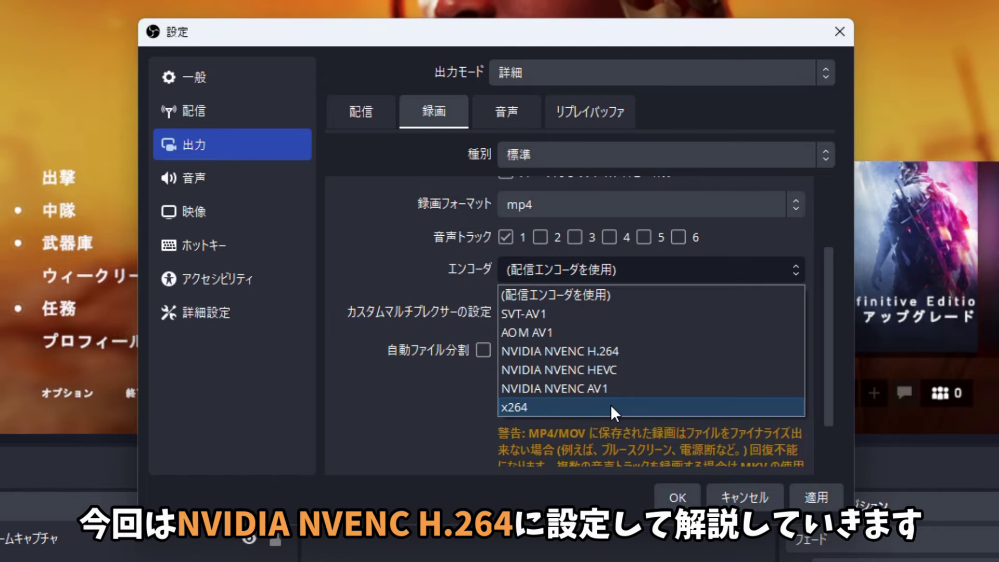
left_click(625, 353)
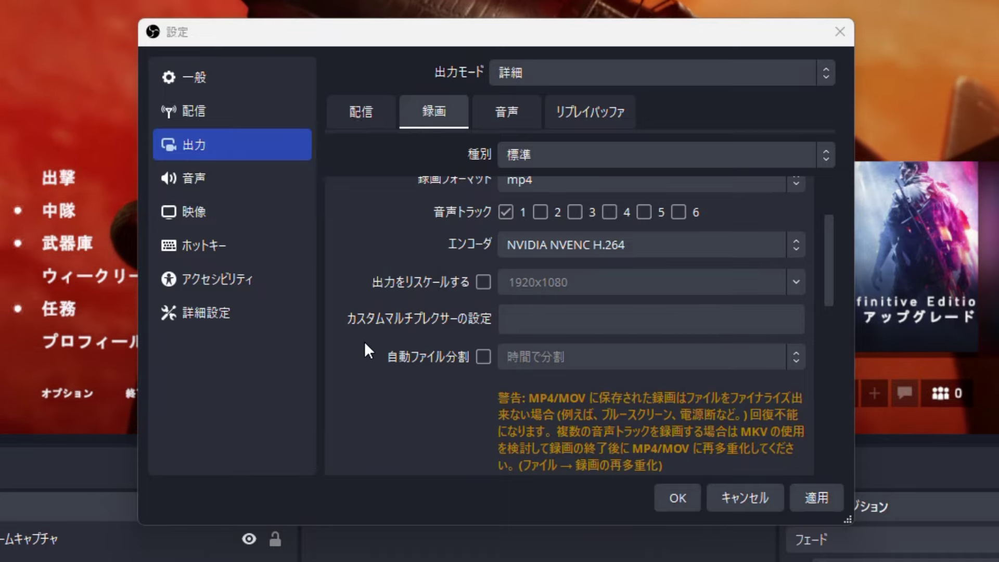
left_click(551, 328)
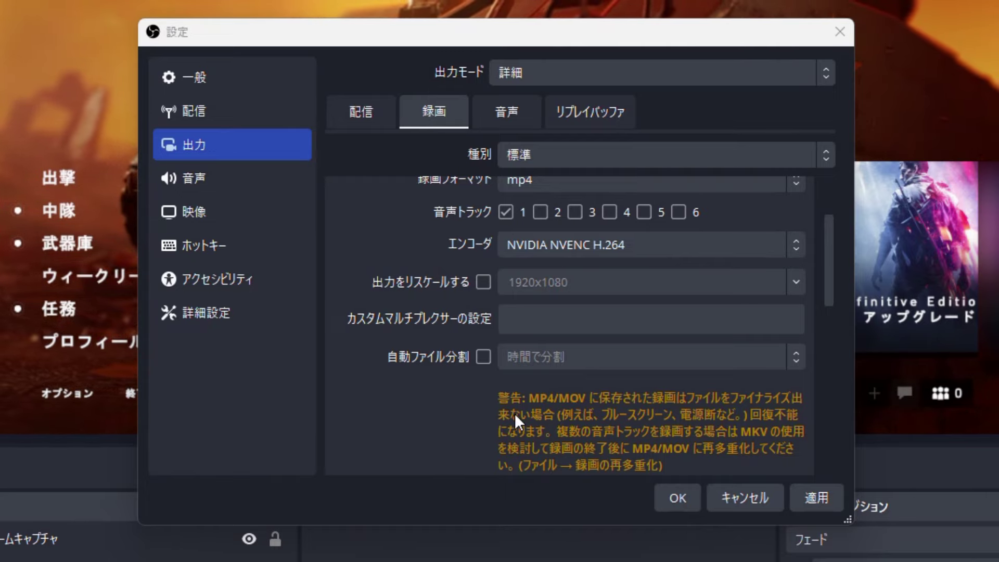
Step: Set the recording encoder's rate control to CBR and consult YouTube's recommended upload bitrates in the browser
scroll(514, 413, "down", 5)
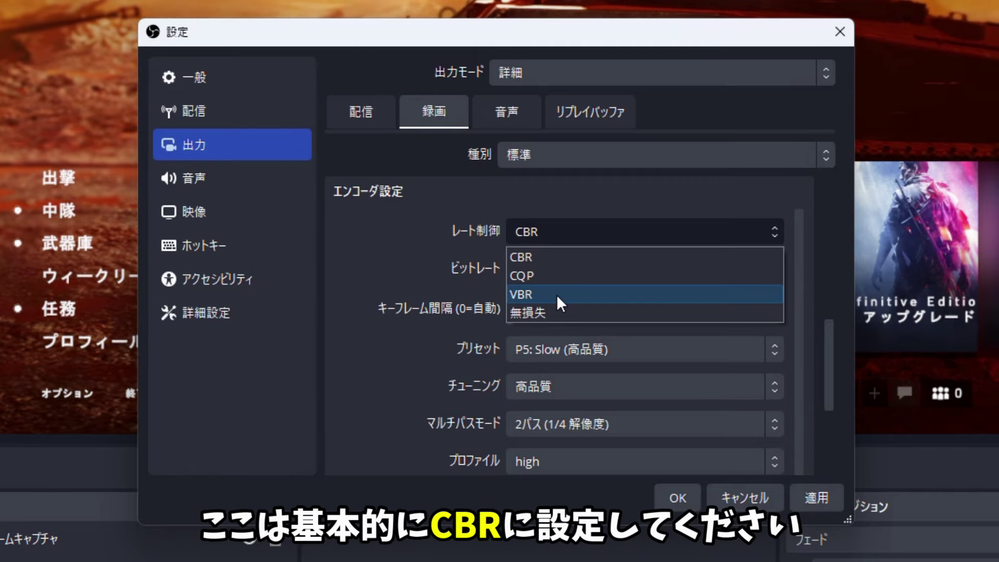
left_click(562, 262)
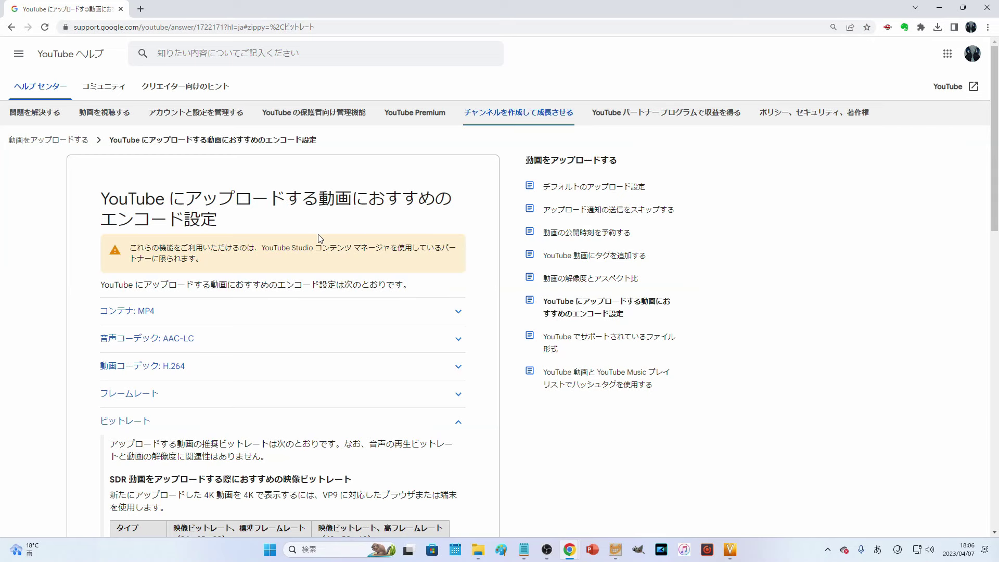
scroll(320, 238, "down", 6)
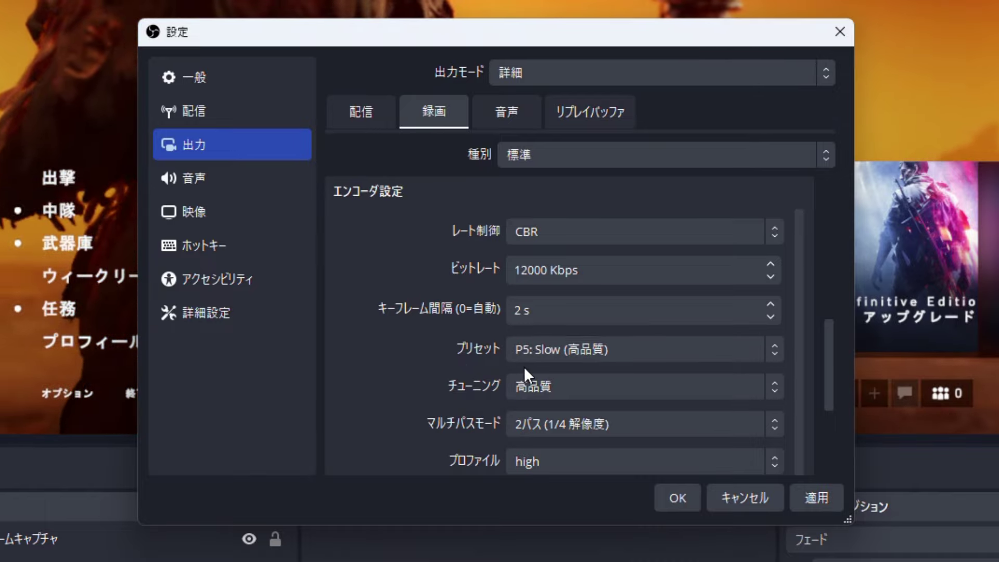
Step: Review the available quality presets for the recording encoder
left_click(612, 363)
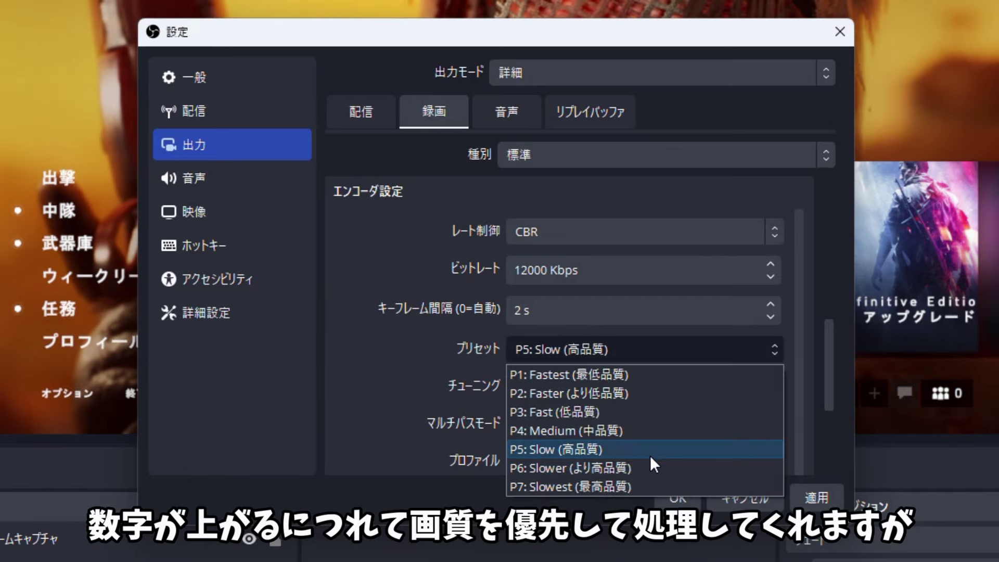
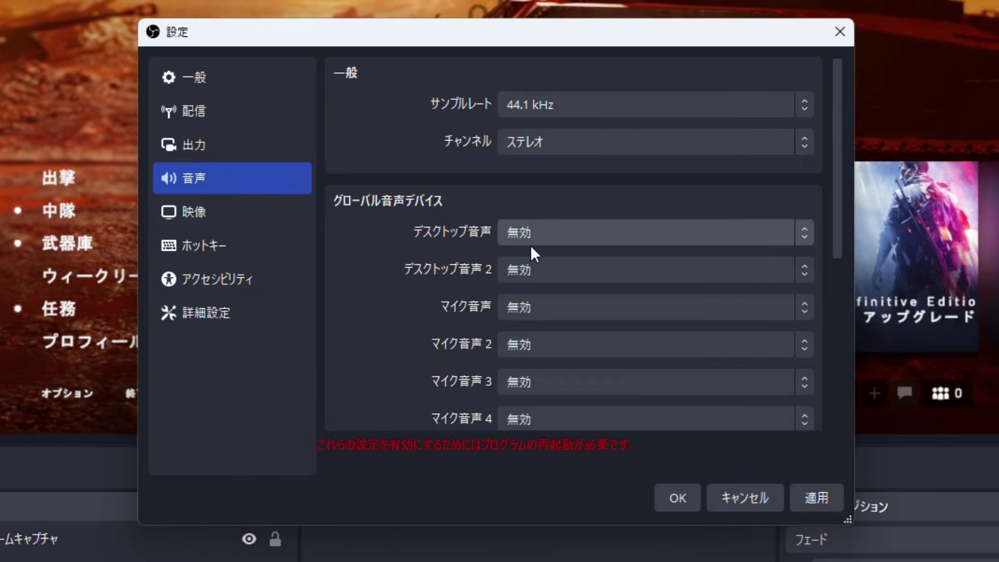
Step: Save the settings and restart OBS Studio so that the audio changes take effect
left_click(693, 498)
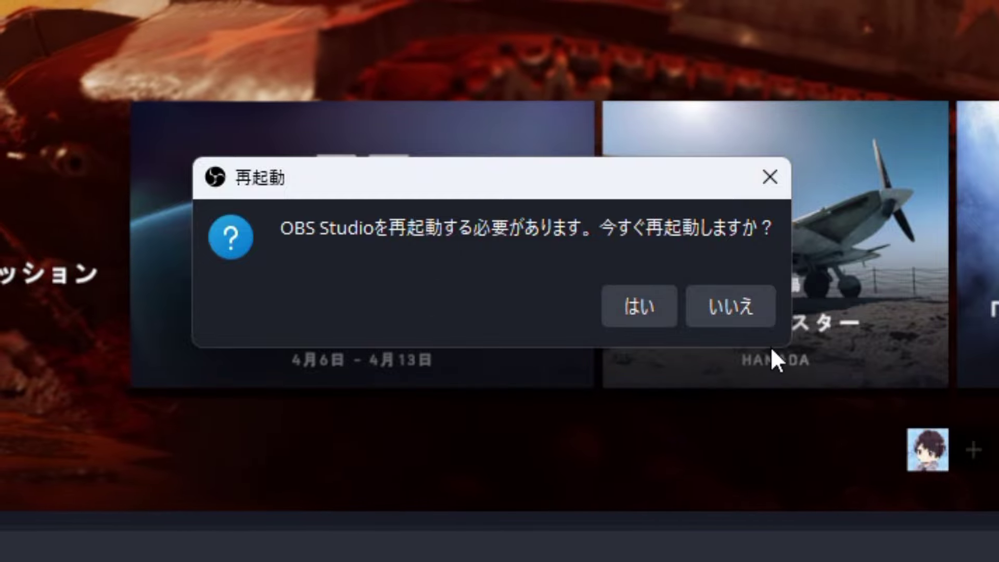
left_click(632, 321)
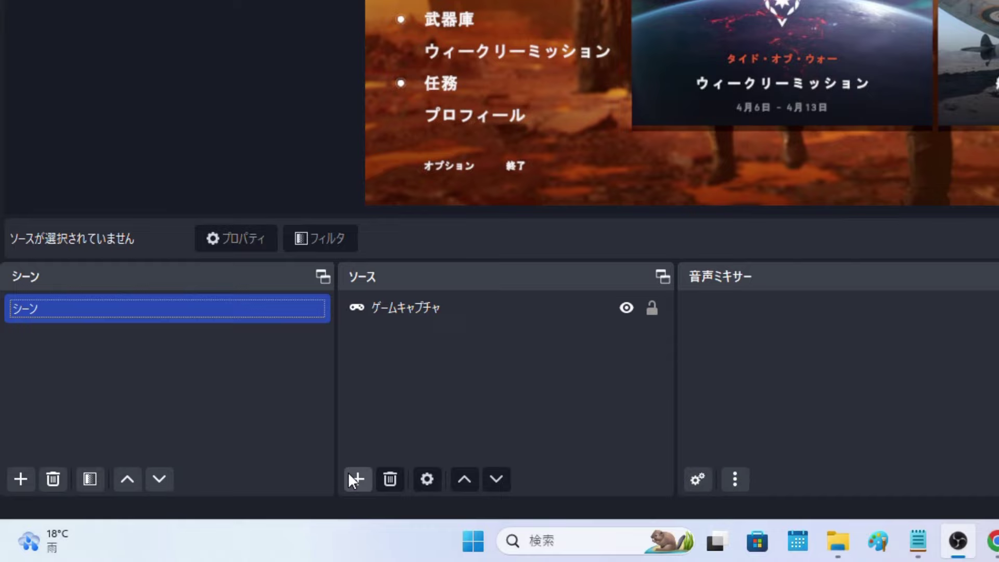
Step: Add a new アプリケーション音声キャプチャ (ベータ版) source that captures the [bfv.exe]: Battlefield™ V window
left_click(205, 514)
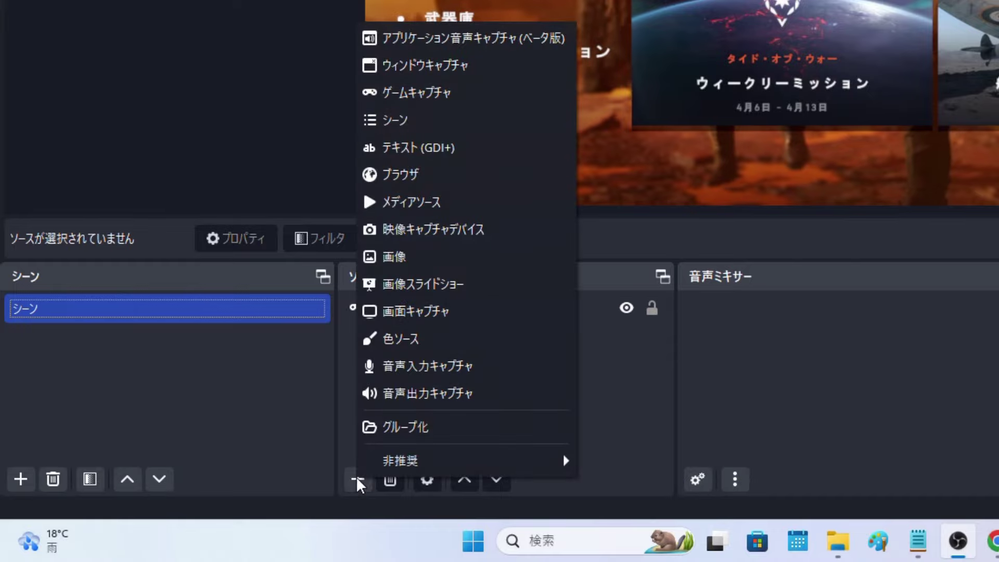
left_click(528, 47)
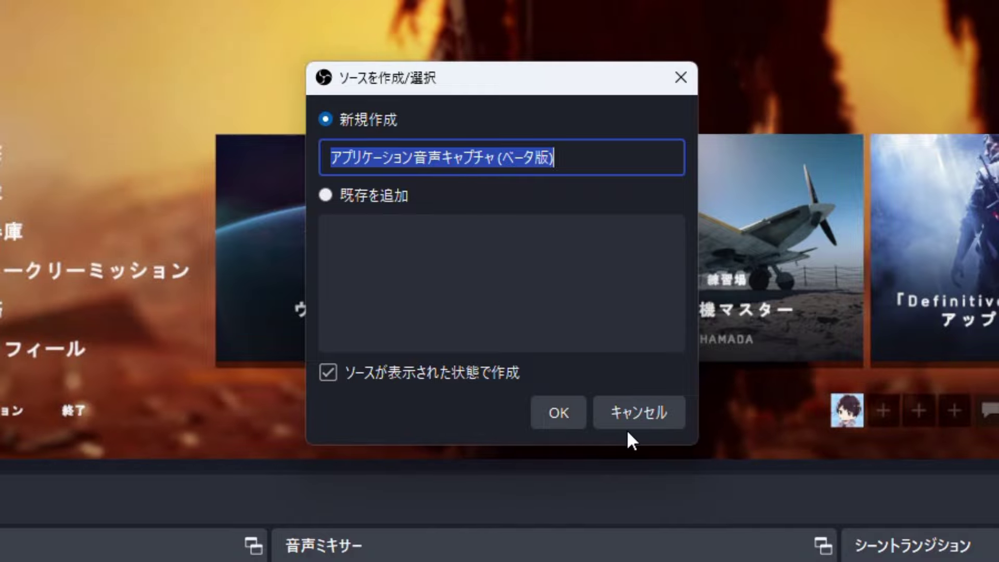
left_click(582, 419)
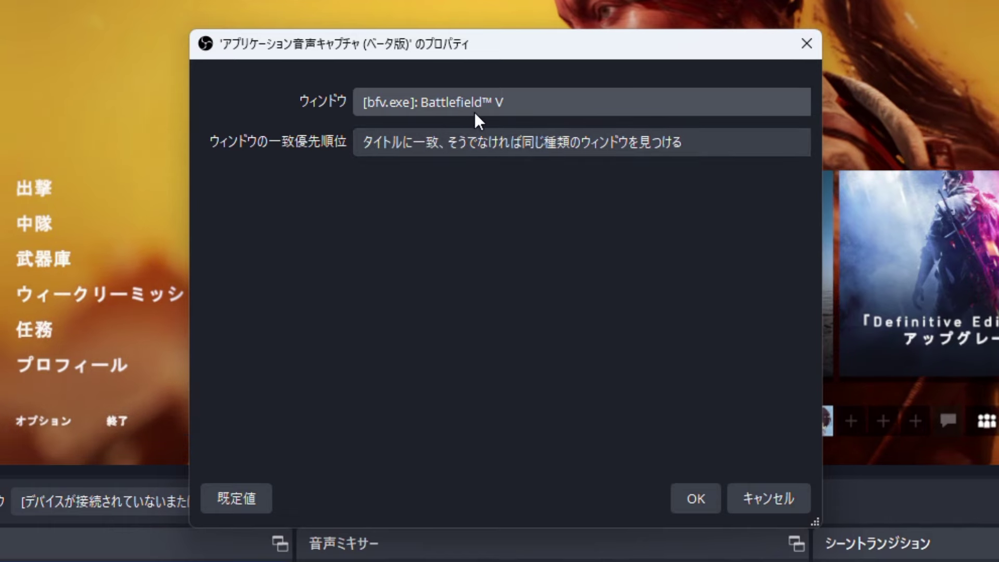
left_click(704, 508)
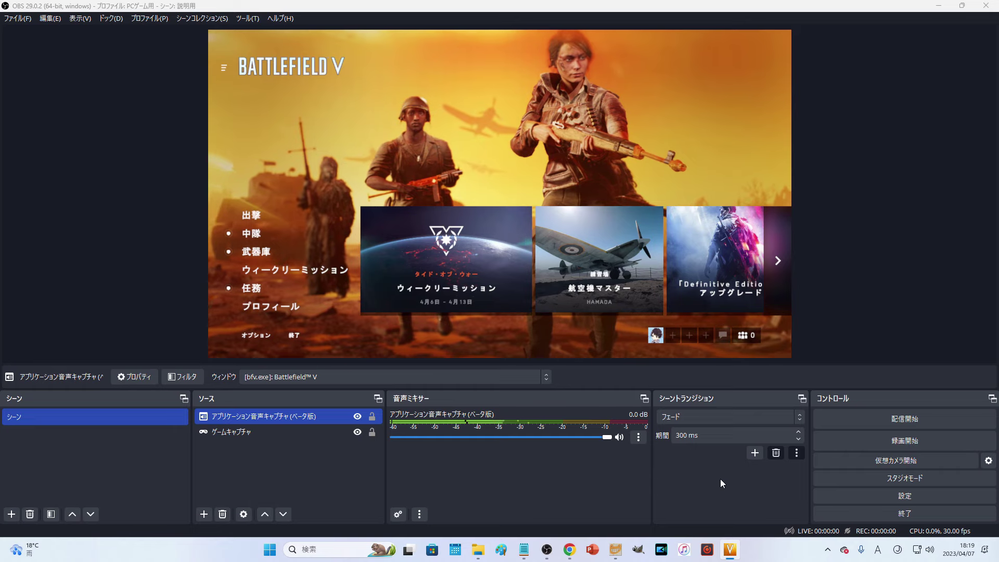
Step: Set the output (scaled) resolution in the video settings to 1920x1080
left_click(932, 500)
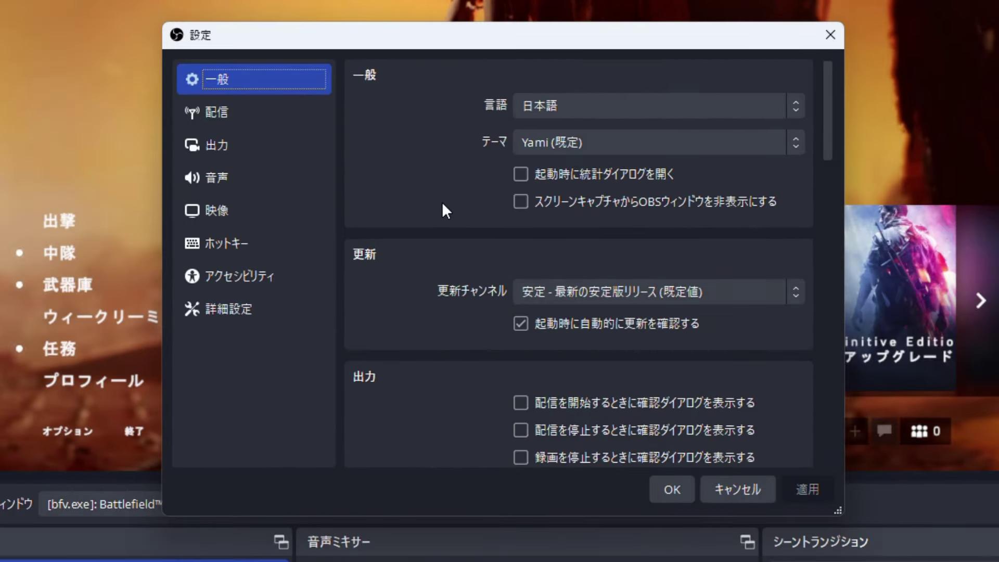
left_click(267, 210)
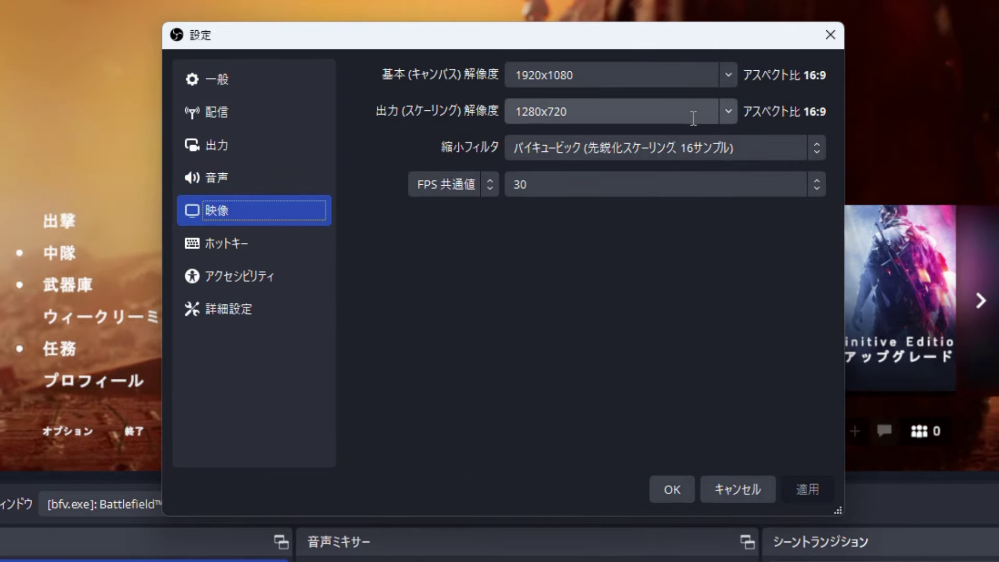
left_click(728, 110)
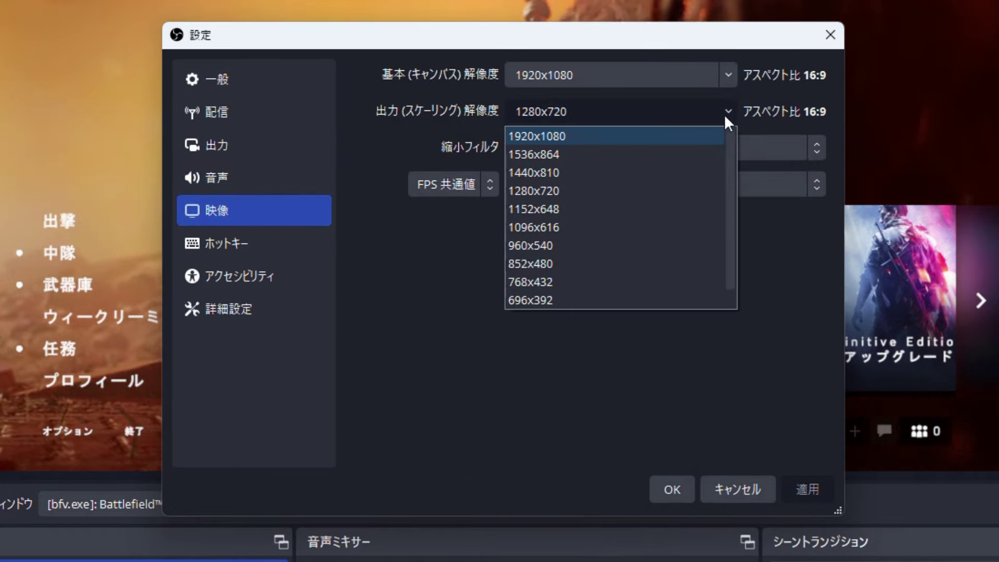
left_click(685, 136)
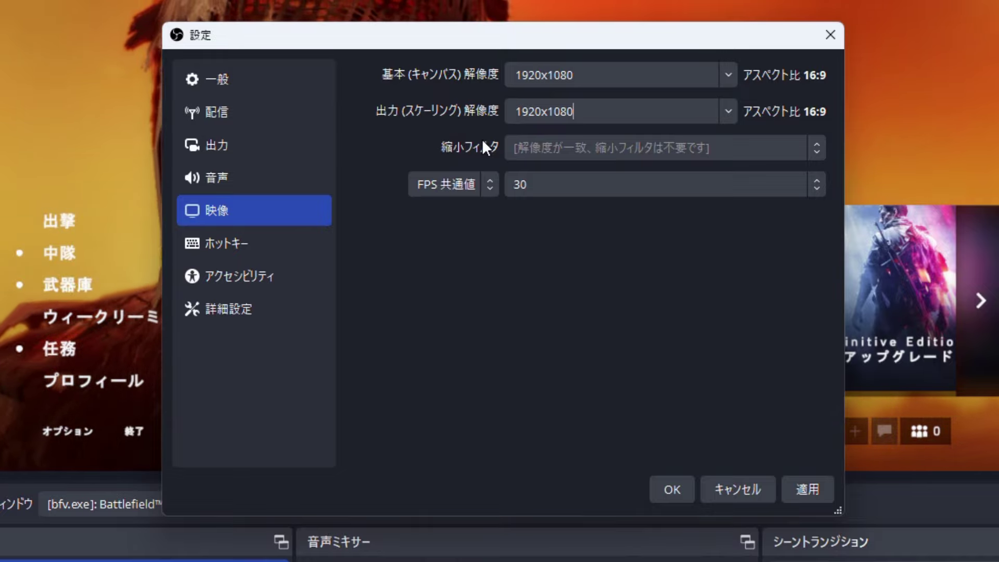
Step: Try an output resolution of 1280x720 with the ランチョス downscale filter, and return the resolution to 1920x1080
left_click(573, 120)
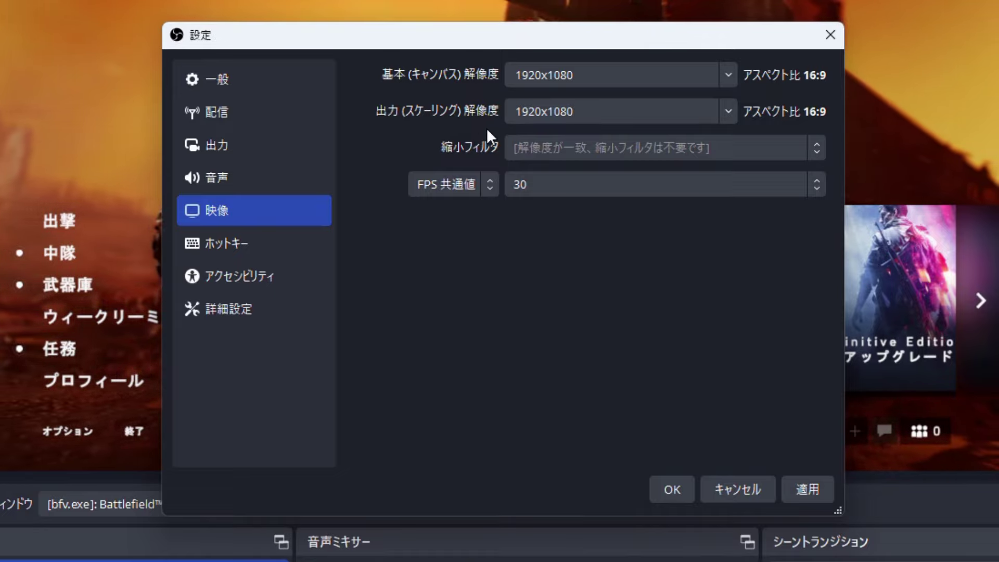
scroll(620, 110, "down", 4)
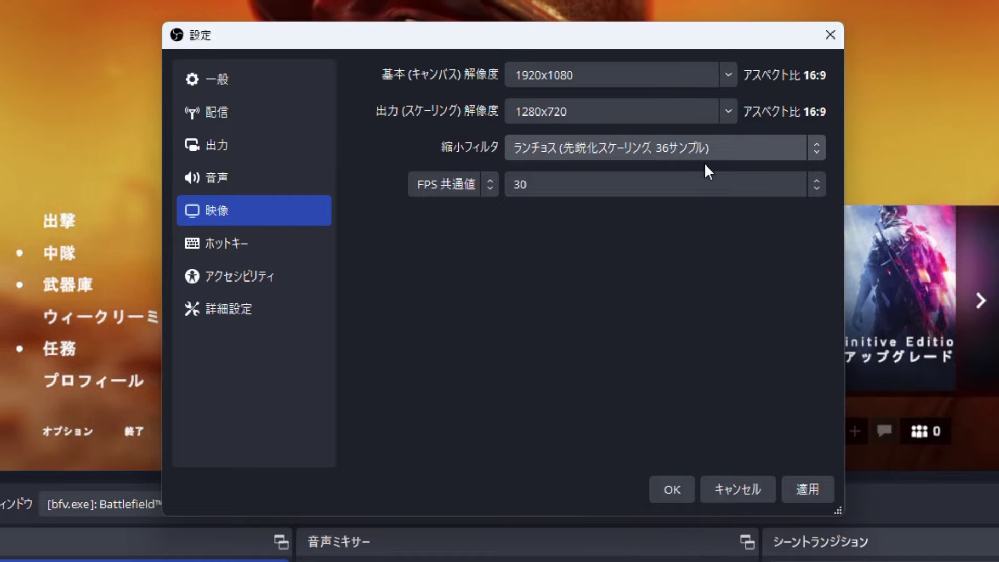
key("Up")
key("Up")
key("Up")
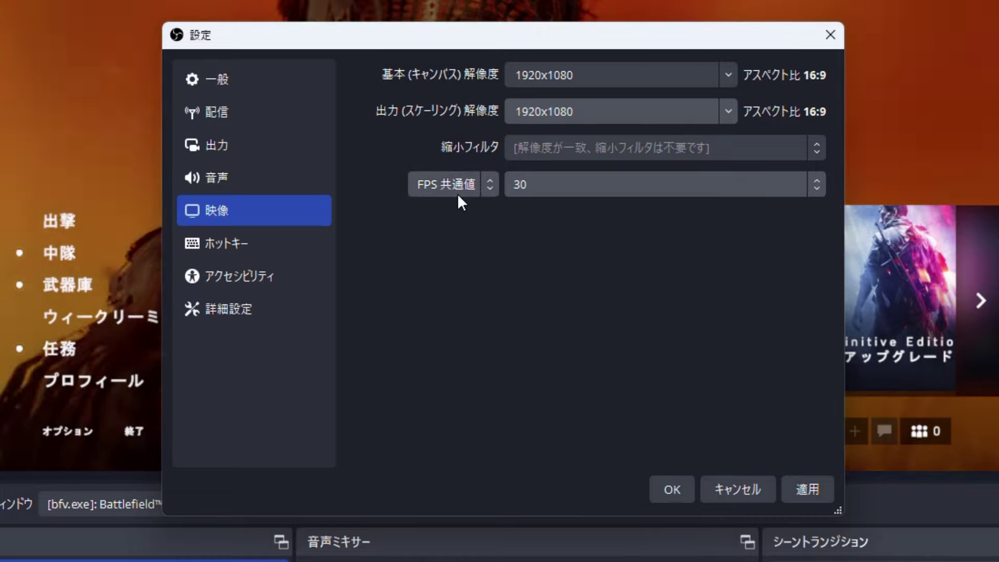
Step: Set the common FPS value to 60 and apply the video settings
left_click(593, 185)
left_click(537, 371)
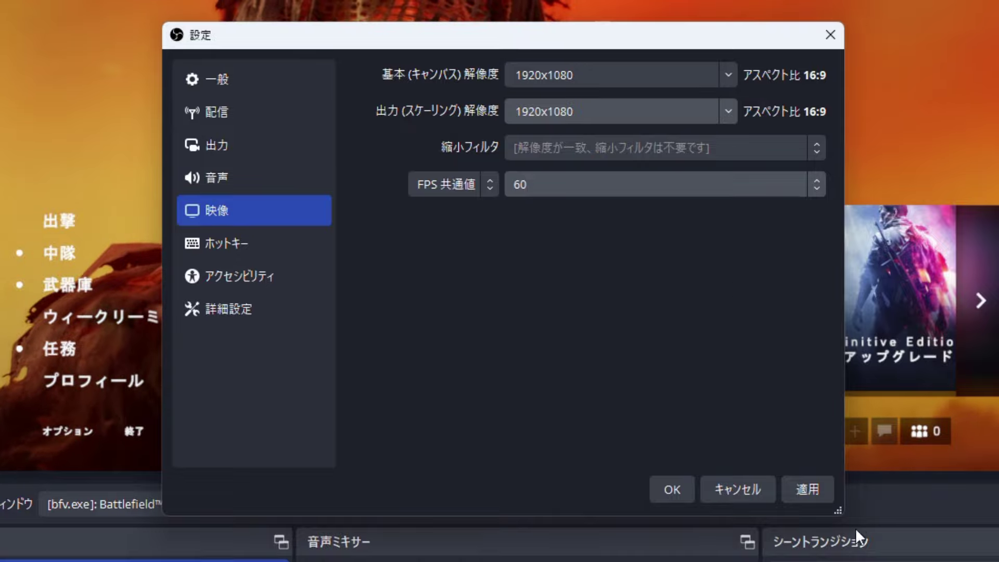
left_click(811, 489)
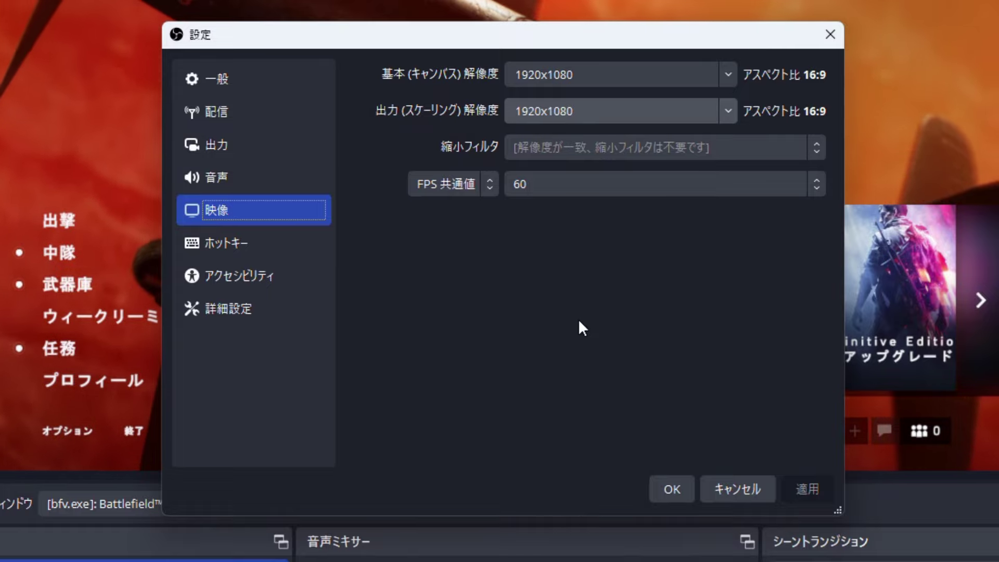
Step: Set the color range in the advanced settings to フル (Full) and save the settings
left_click(267, 314)
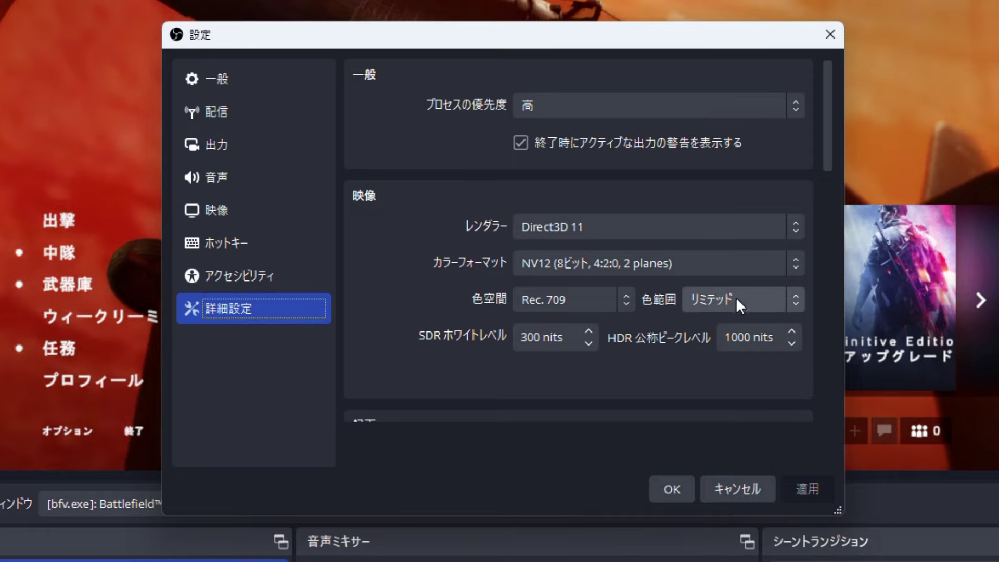
left_click(770, 299)
left_click(737, 341)
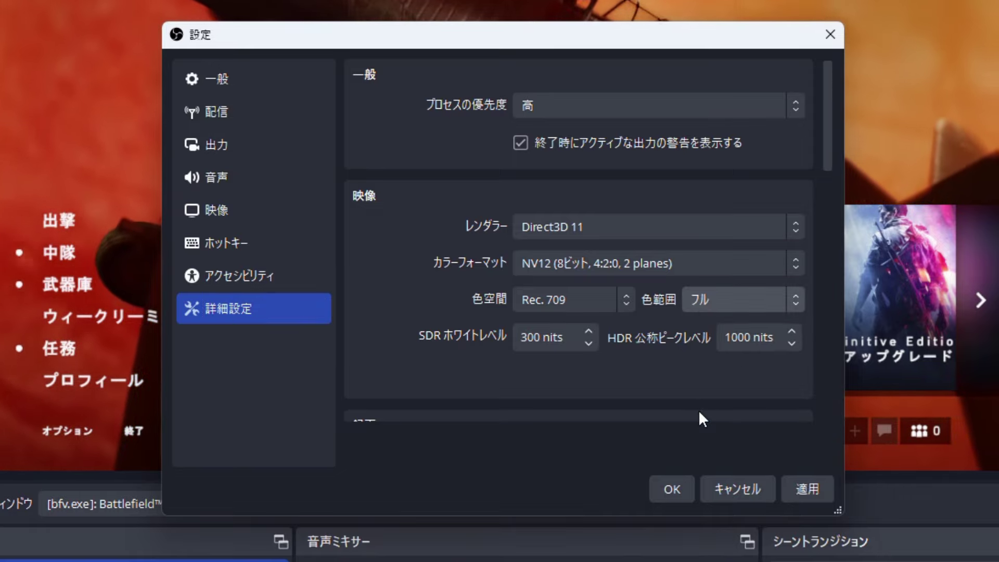
left_click(750, 300)
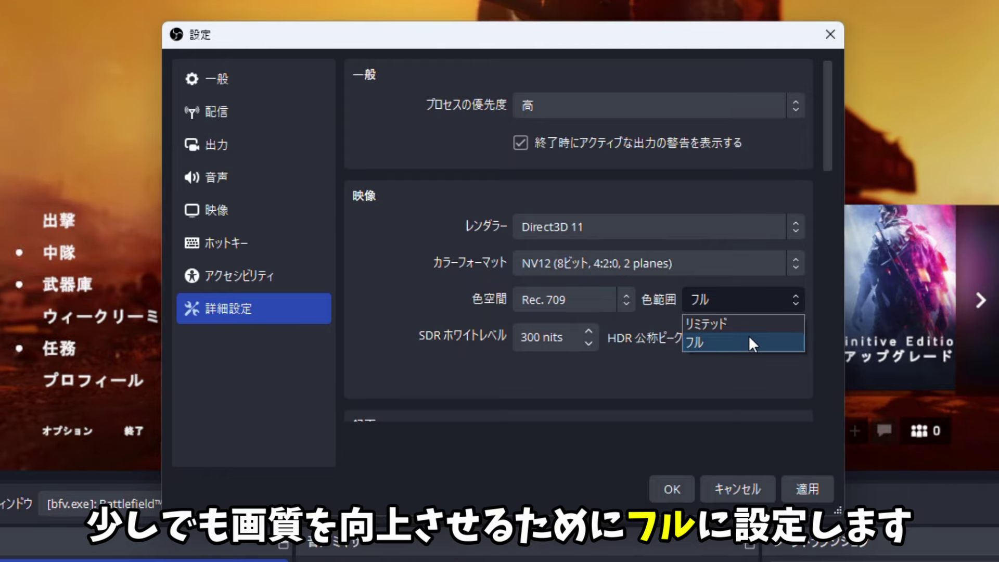
left_click(749, 338)
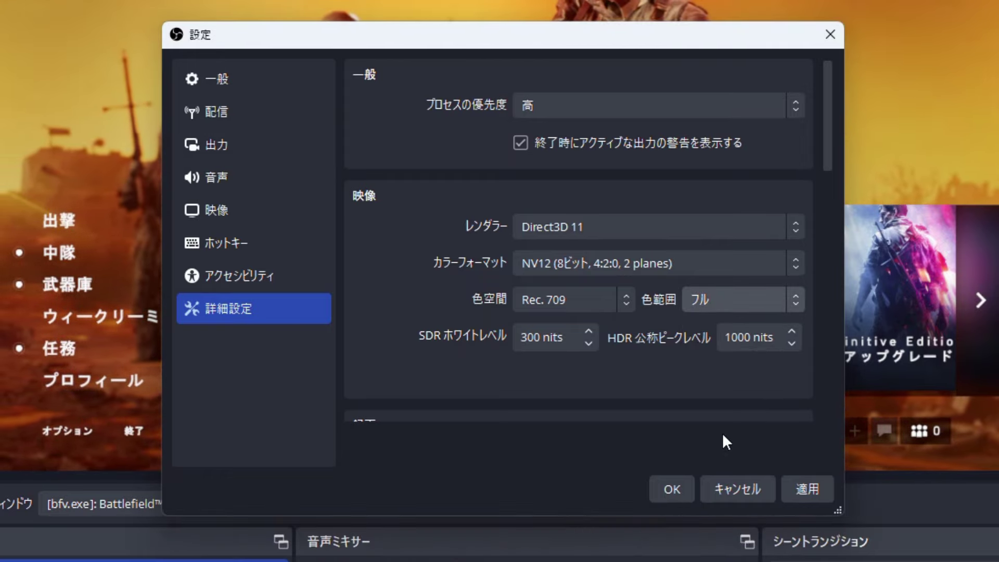
left_click(683, 495)
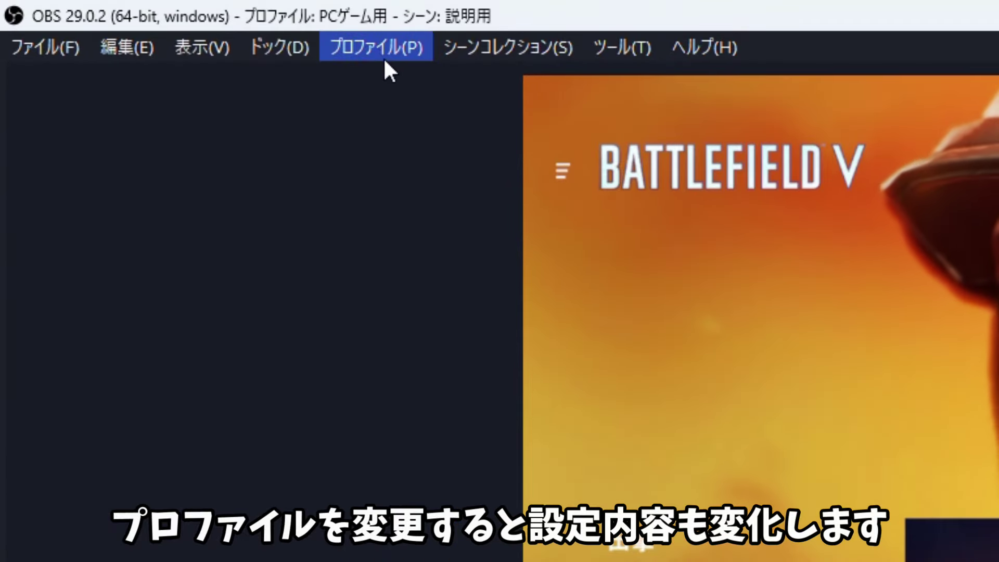
Step: Open the profile options to see where profiles are switched
left_click(257, 32)
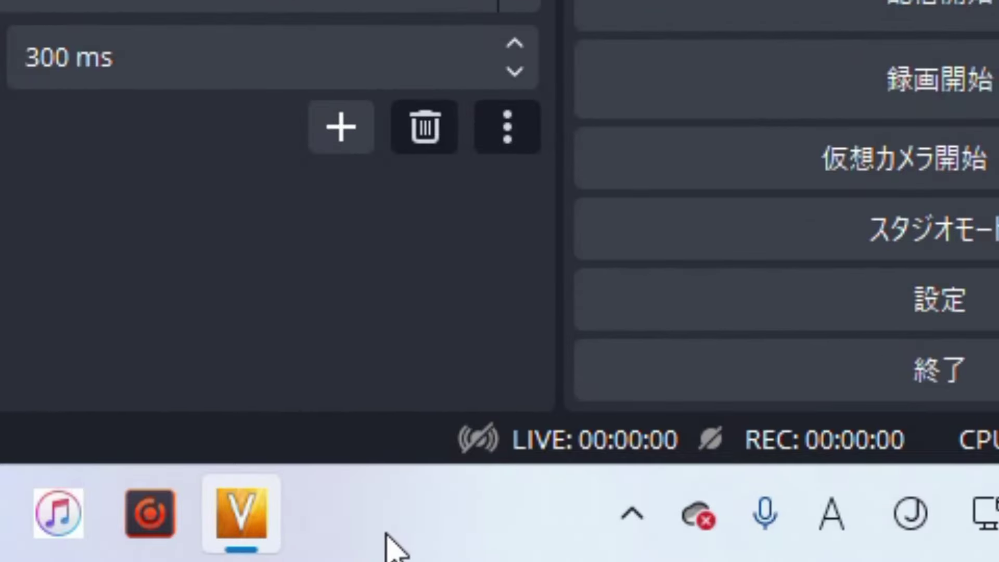
Step: Open Task Manager, check the column display options for the GPU entry, and open the OBS file options
right_click(386, 533)
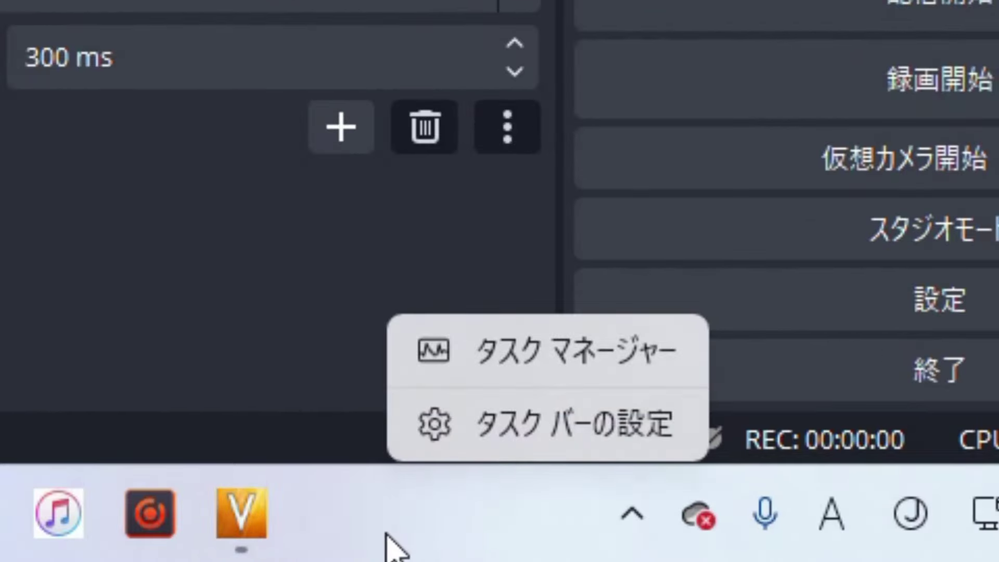
left_click(527, 369)
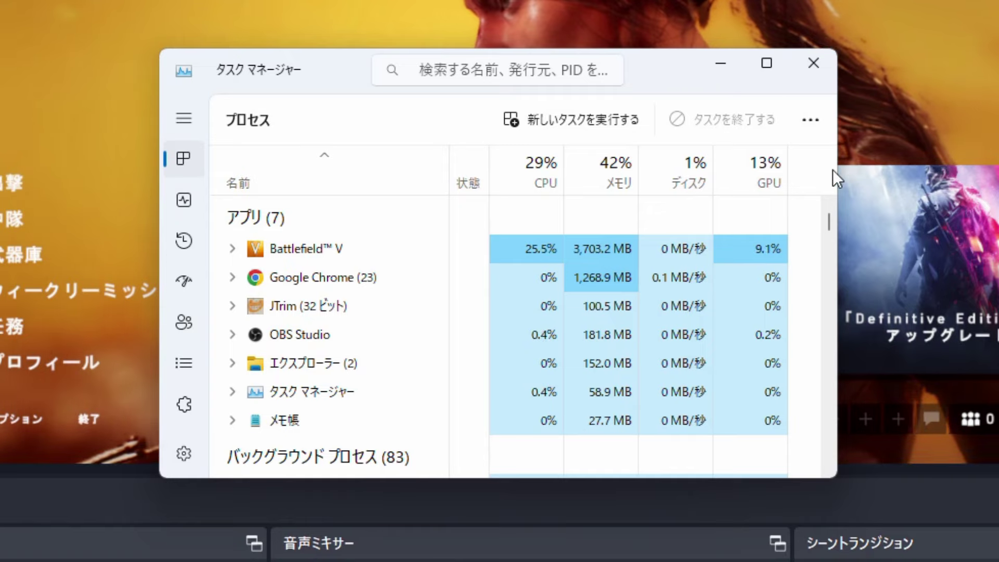
right_click(546, 179)
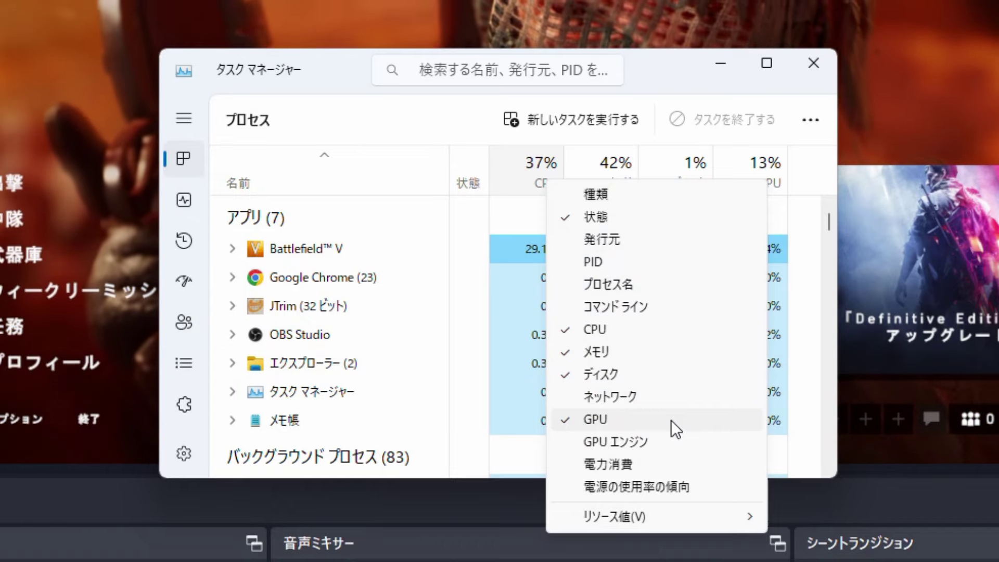
key("Escape")
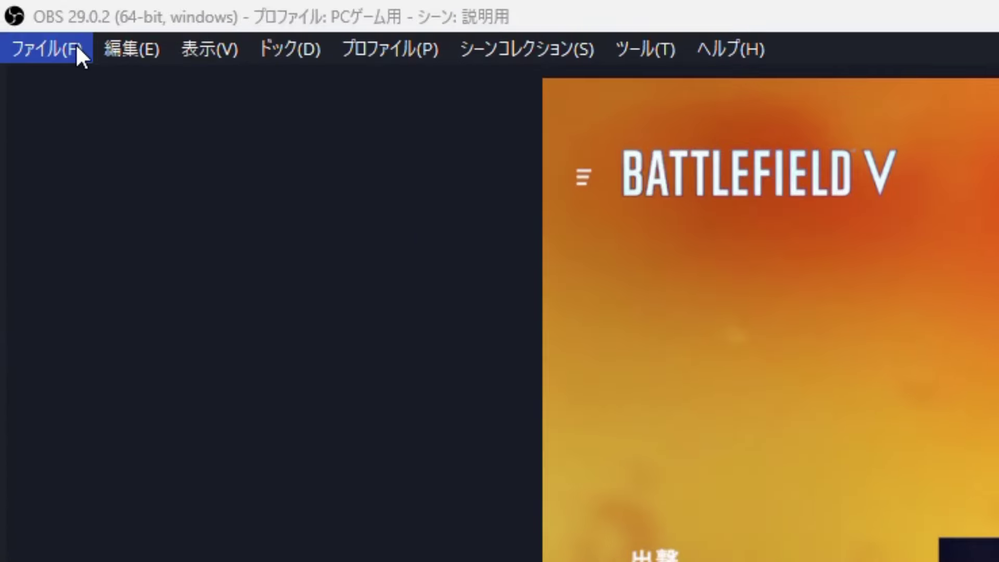
left_click(36, 22)
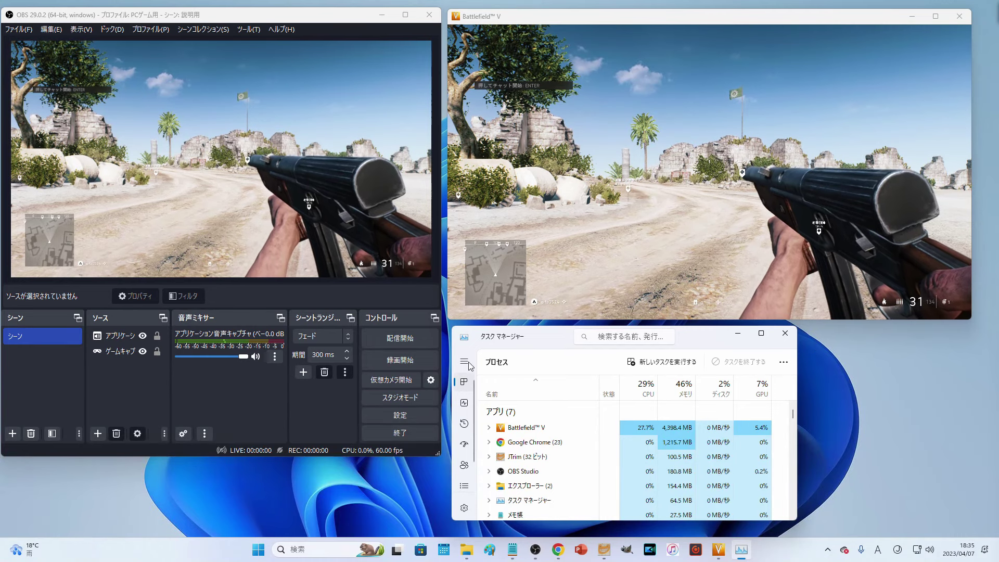
Step: Start a recording, walk forward and switch weapons in Battlefield V, and stop the recording
left_click(417, 363)
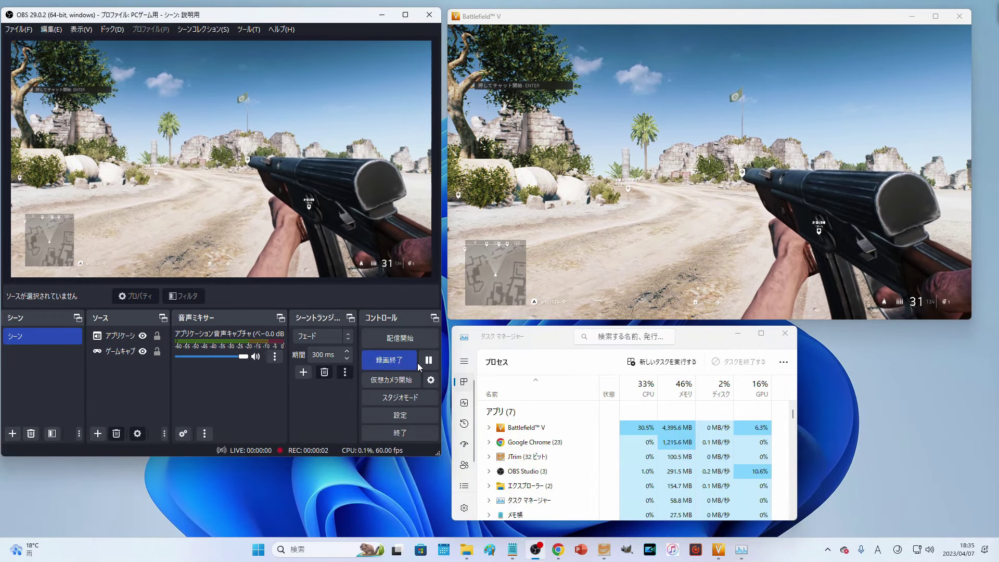
left_click(933, 167)
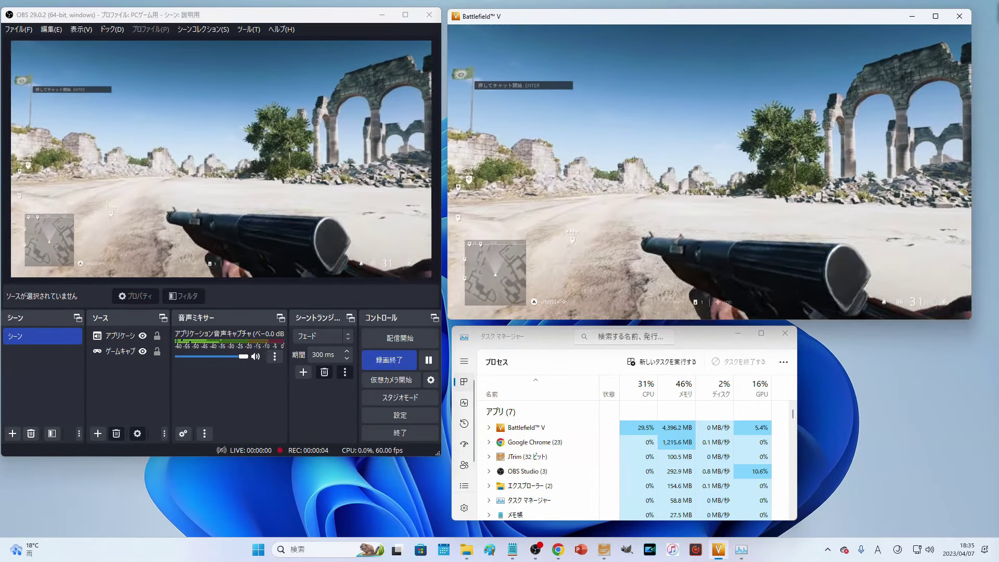
key("w")
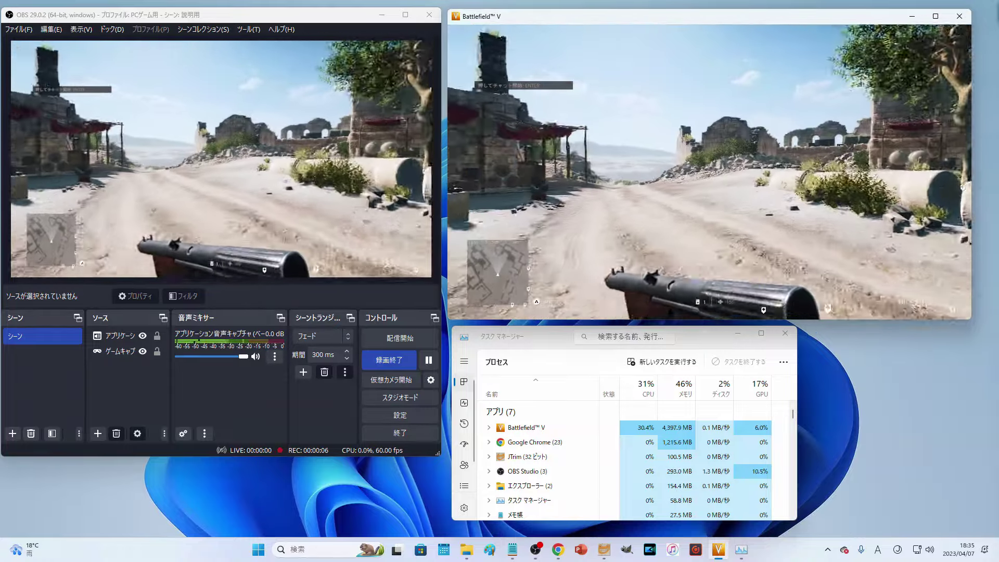
key("w")
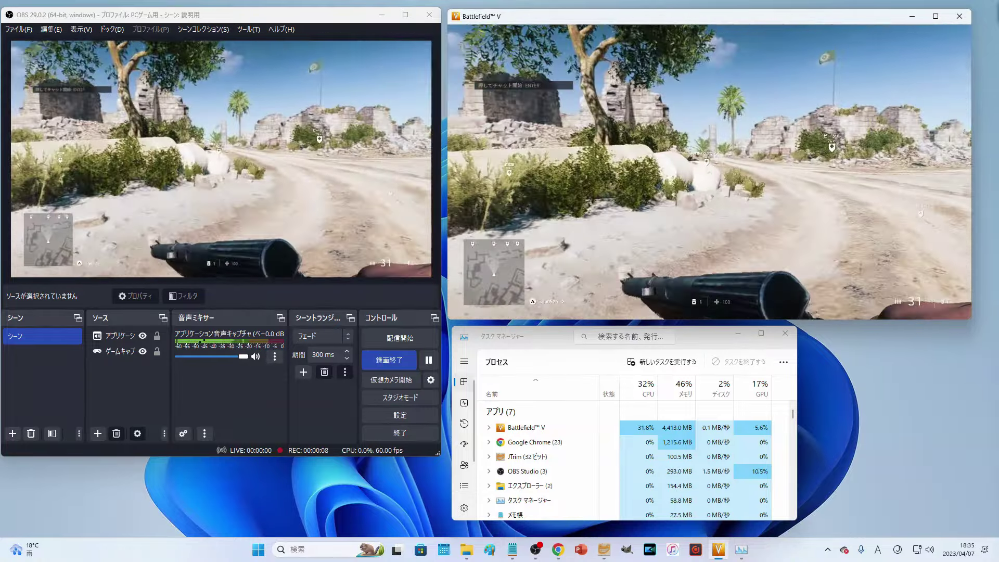
key("2")
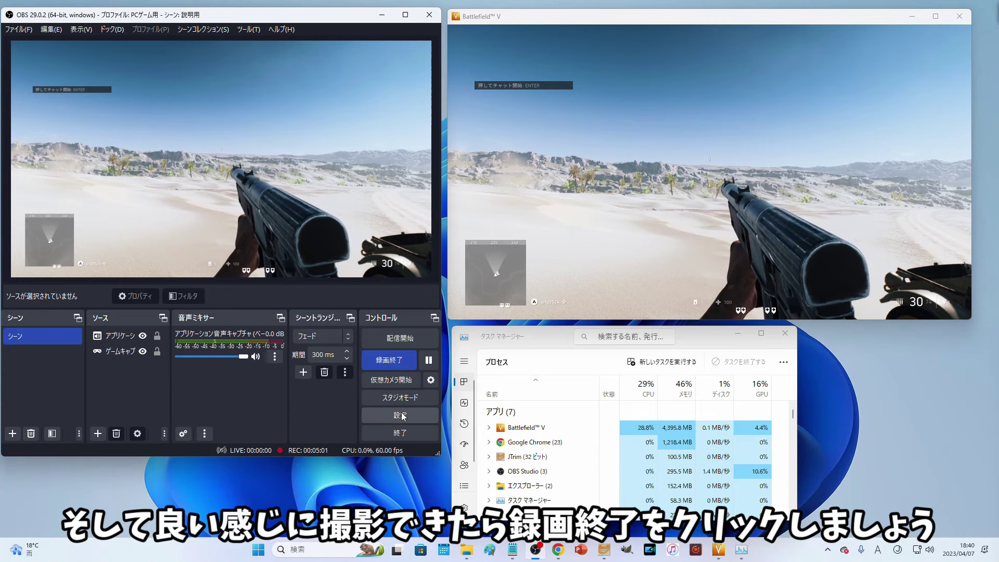
left_click(411, 364)
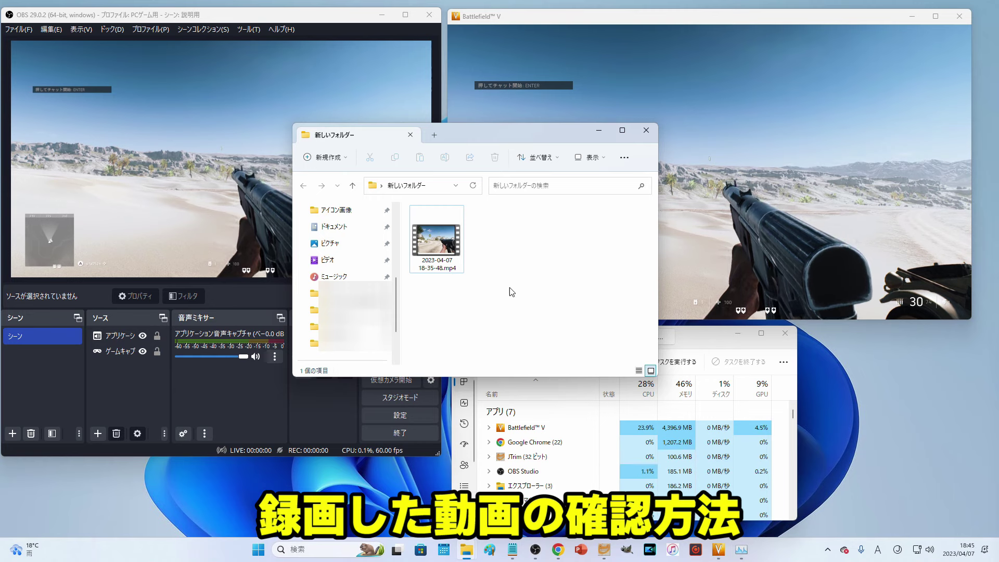
double_click(436, 239)
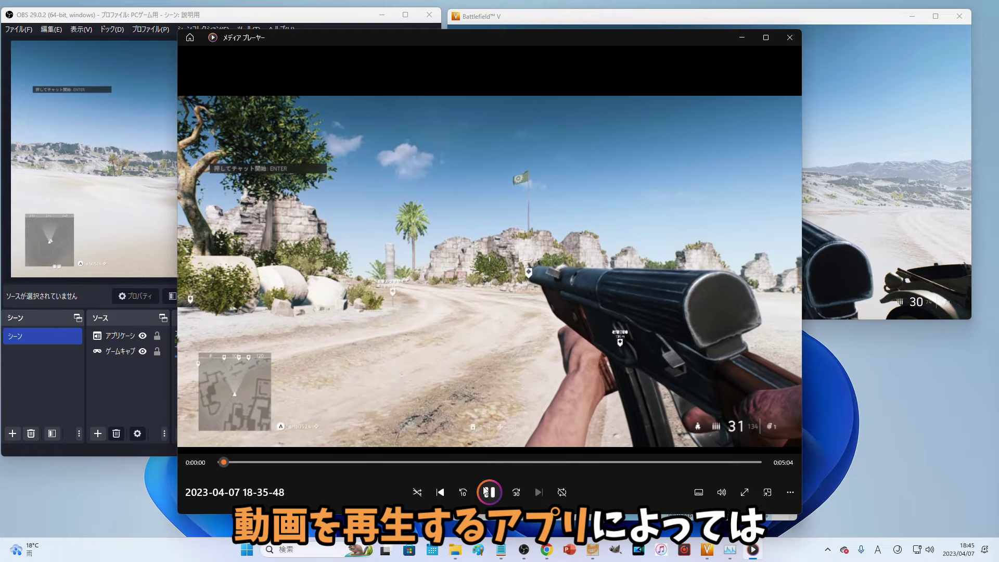
left_click(437, 462)
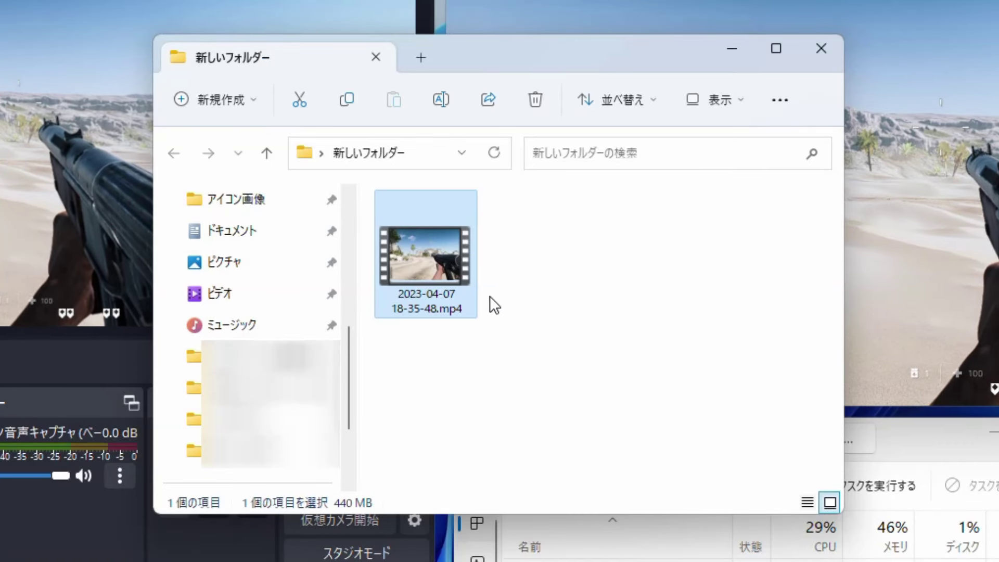
Step: Set 映画 & テレビ as the default app for .mp4 files through the recording's properties
right_click(463, 260)
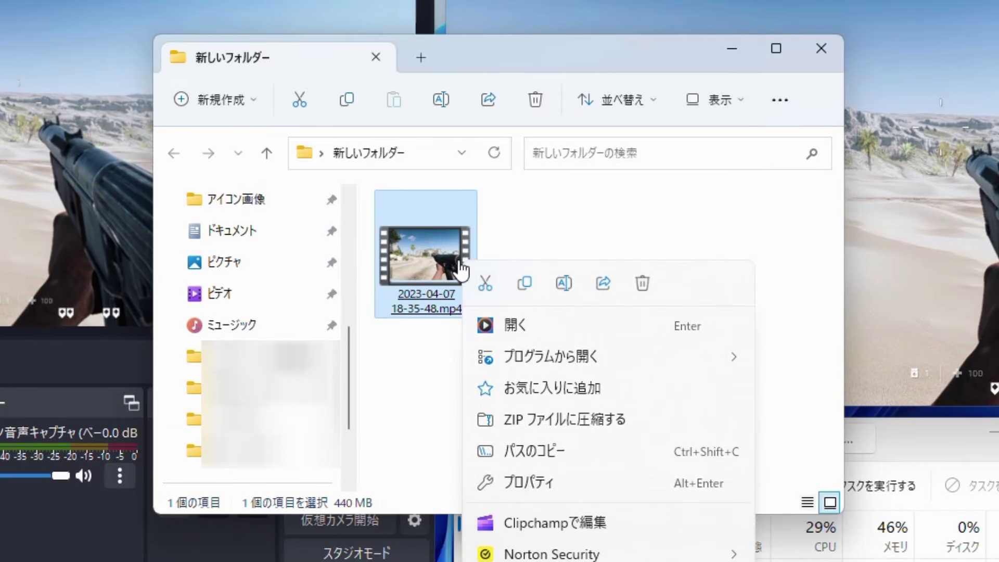
left_click(579, 489)
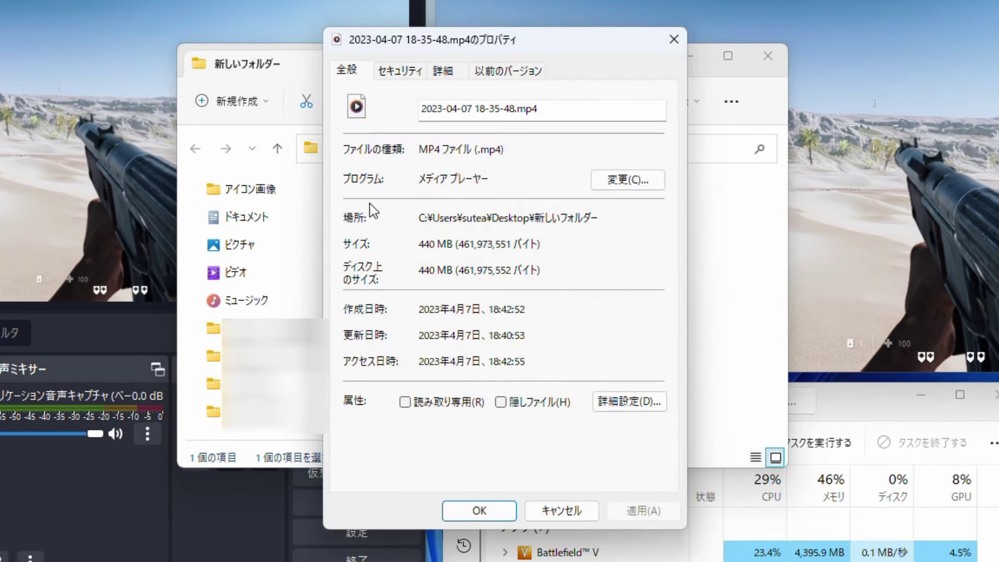
left_click(652, 184)
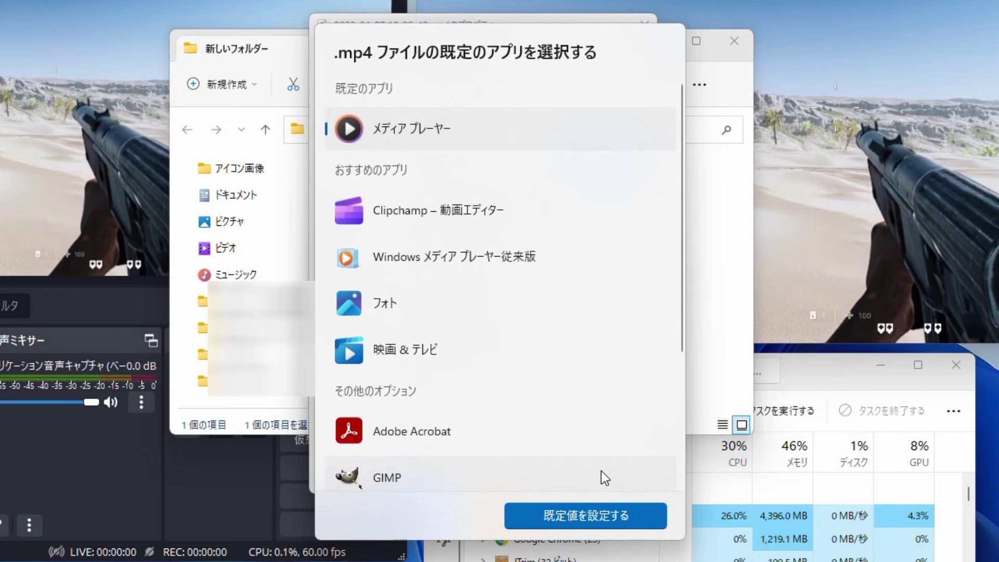
left_click(454, 352)
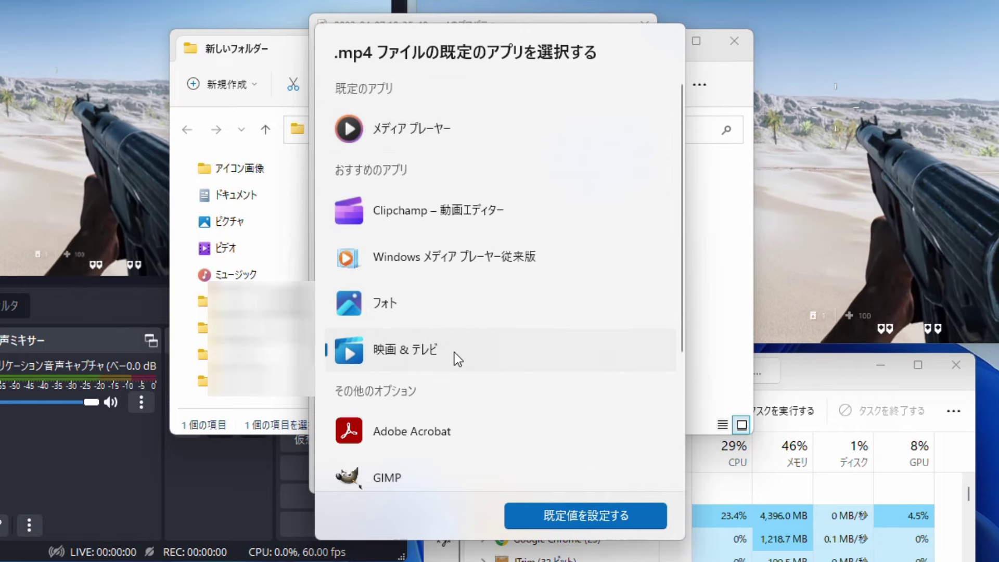
left_click(620, 520)
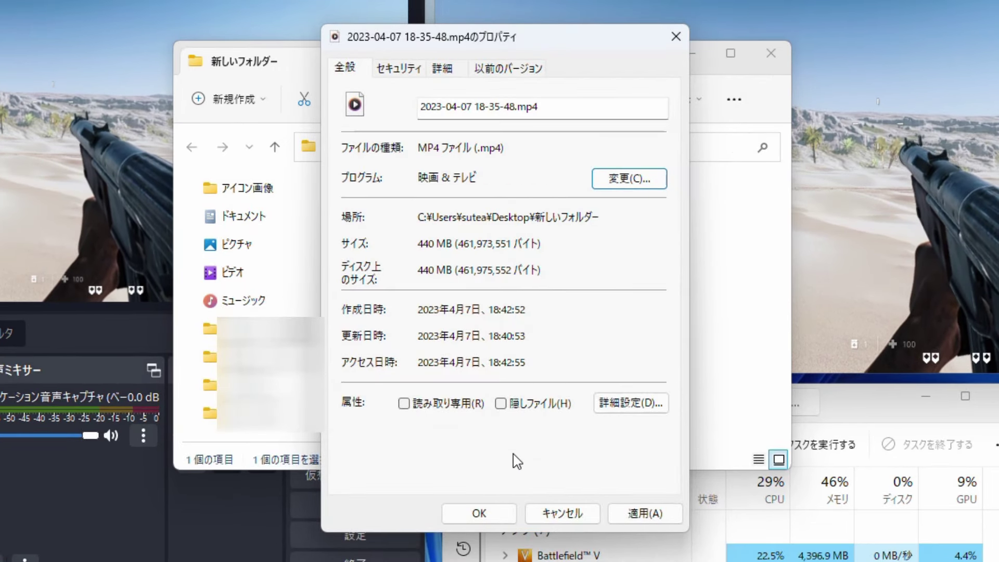
left_click(497, 519)
Step: Play the recording again in 映画 & テレビ and skip ahead to check its quality
double_click(395, 234)
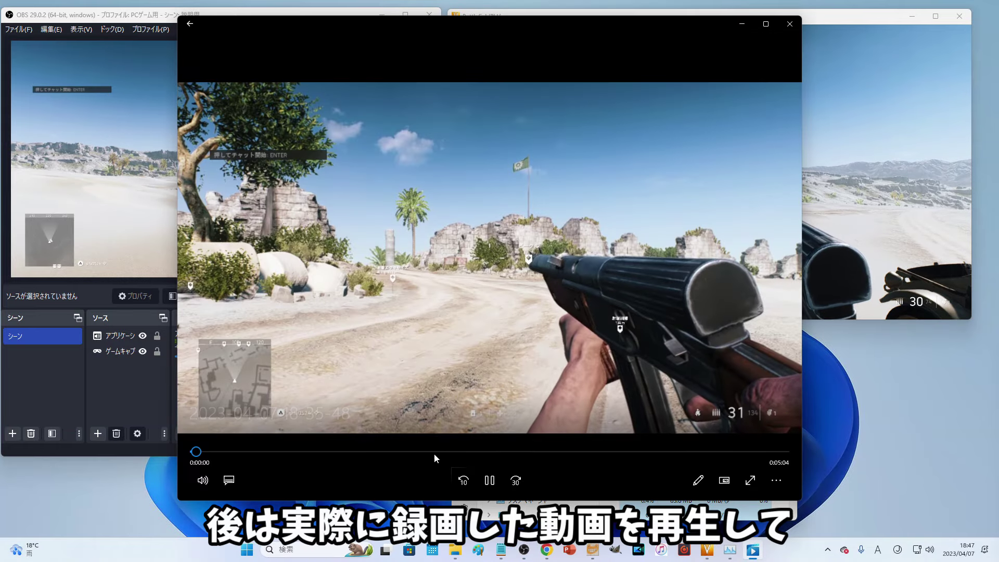
left_click(432, 451)
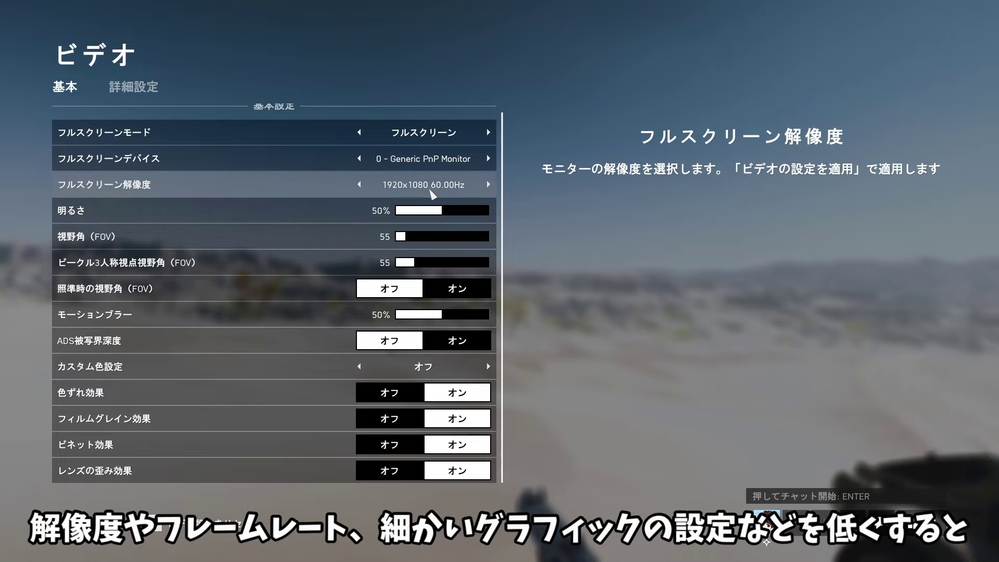
Step: Examine Battlefield V's advanced video settings for the frame rate limit and graphics quality options
left_click(134, 86)
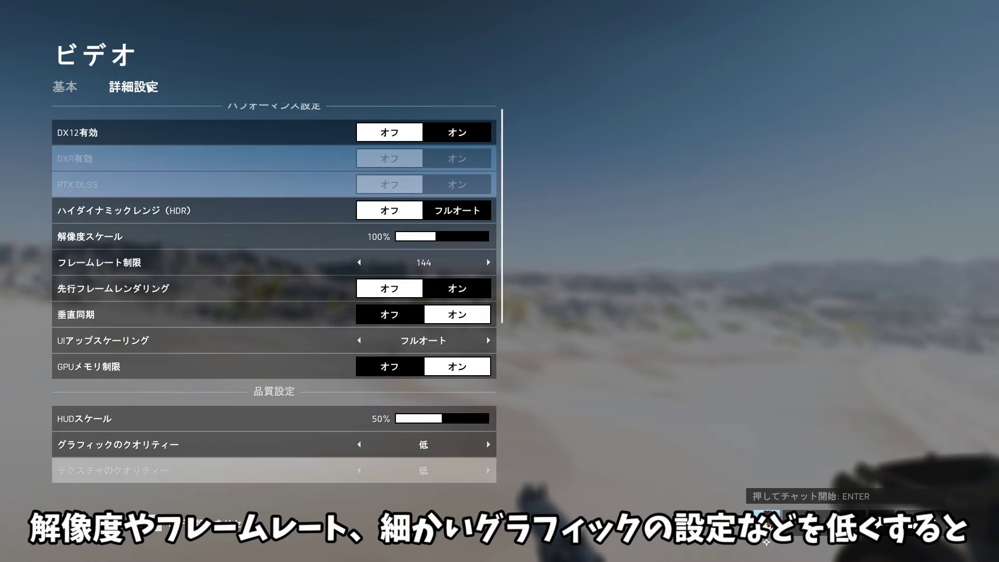
scroll(327, 243, "down", 2)
scroll(327, 243, "down", 9)
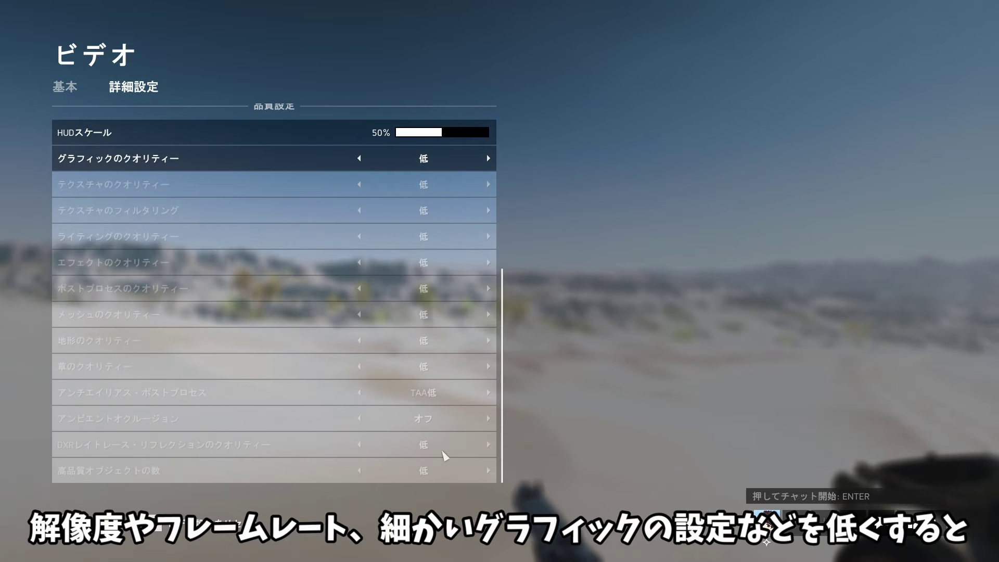
scroll(448, 387, "up", 2)
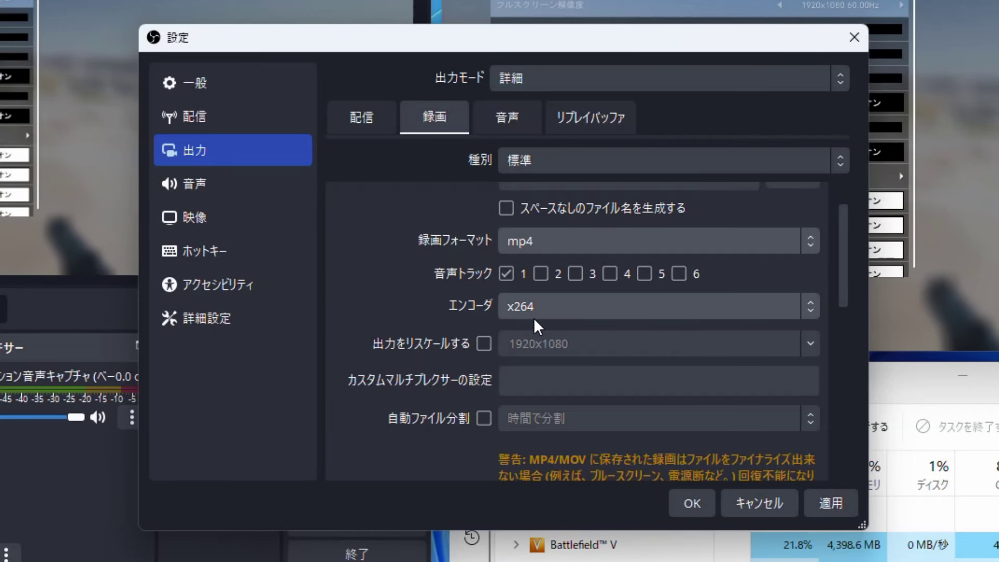
Step: Set the recording encoder to NVIDIA NVENC H.264 in the output settings
left_click(563, 312)
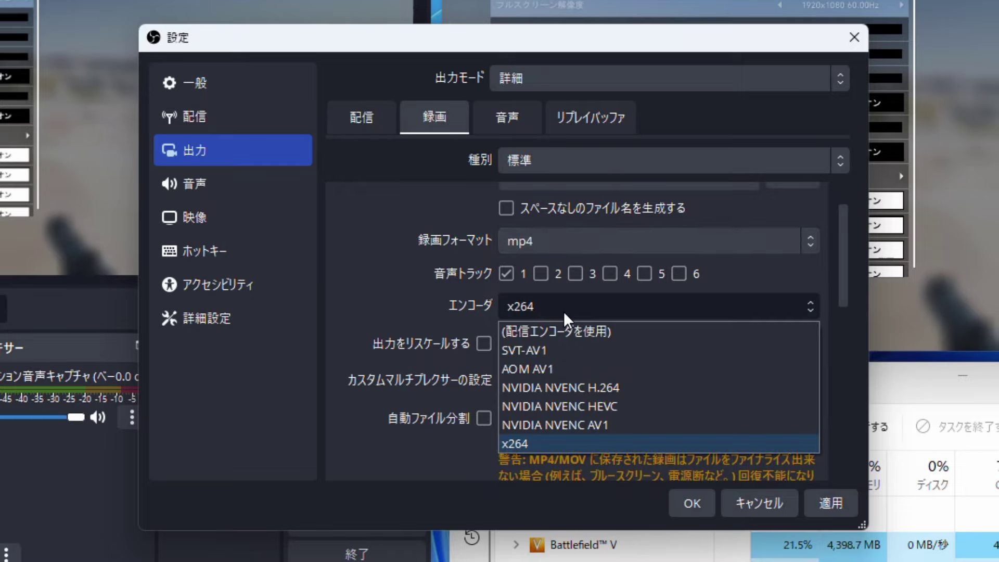
left_click(635, 391)
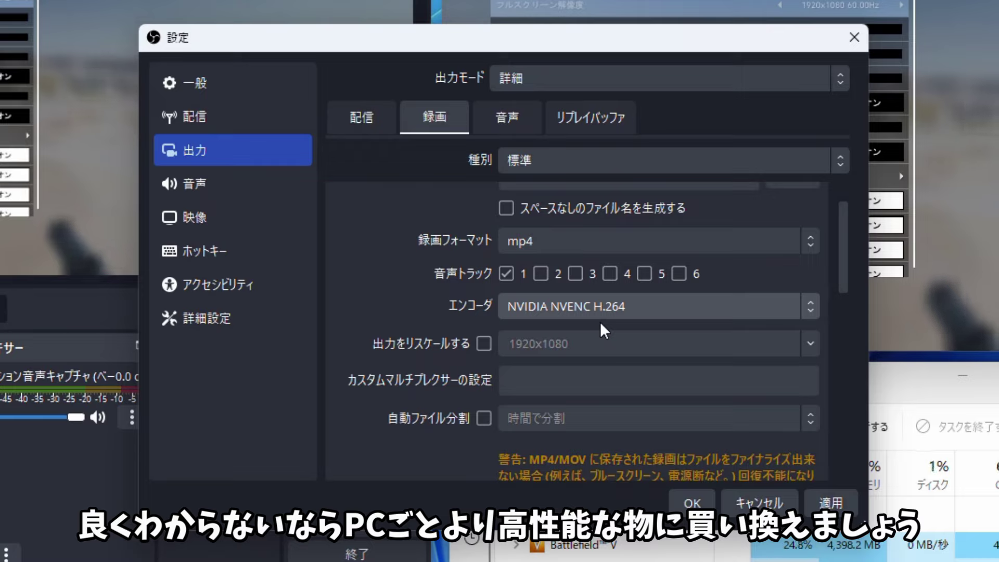
scroll(535, 318, "up", 1)
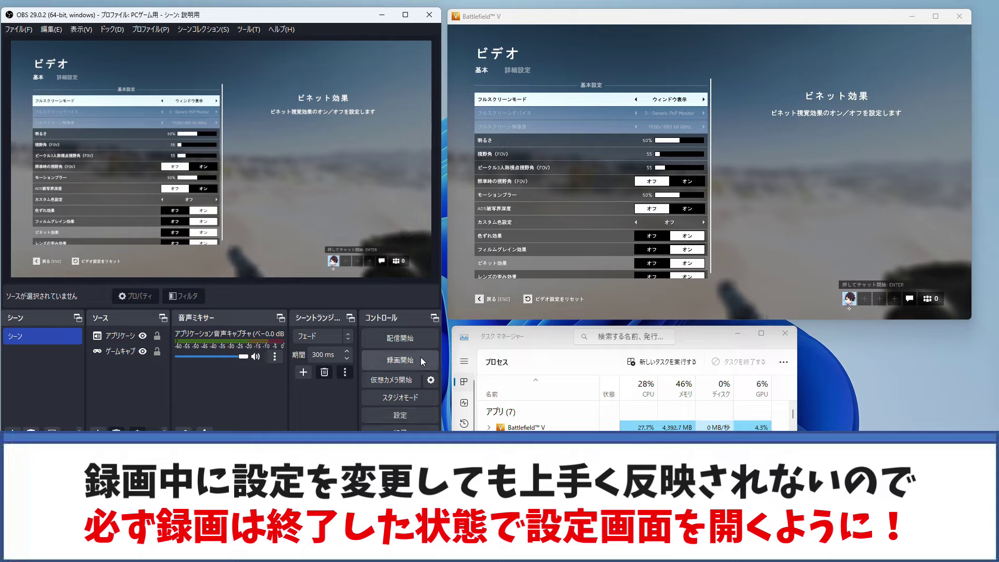
Step: Set the encoder preset for recording to P4: Medium (中品質) in the output settings
left_click(420, 416)
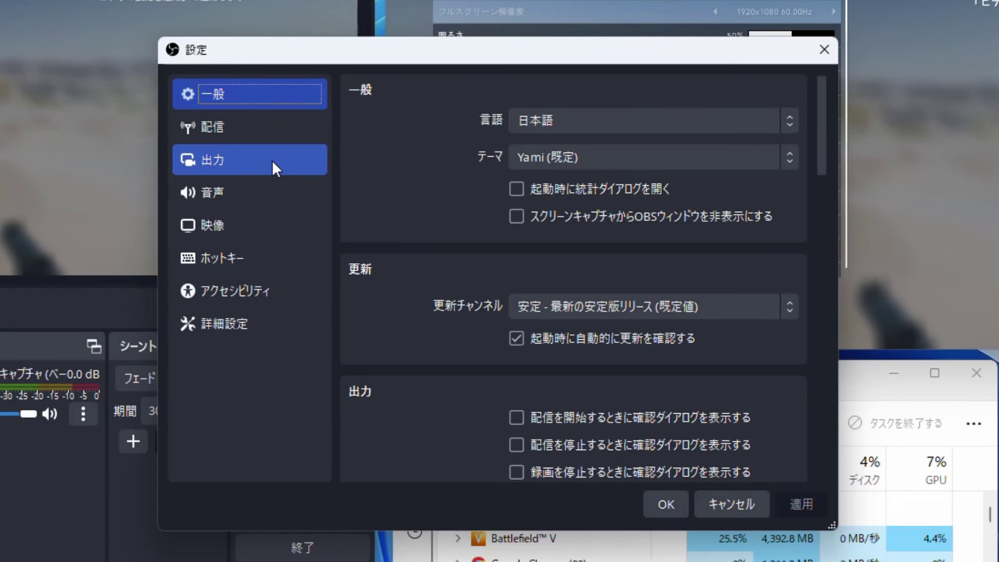
left_click(246, 160)
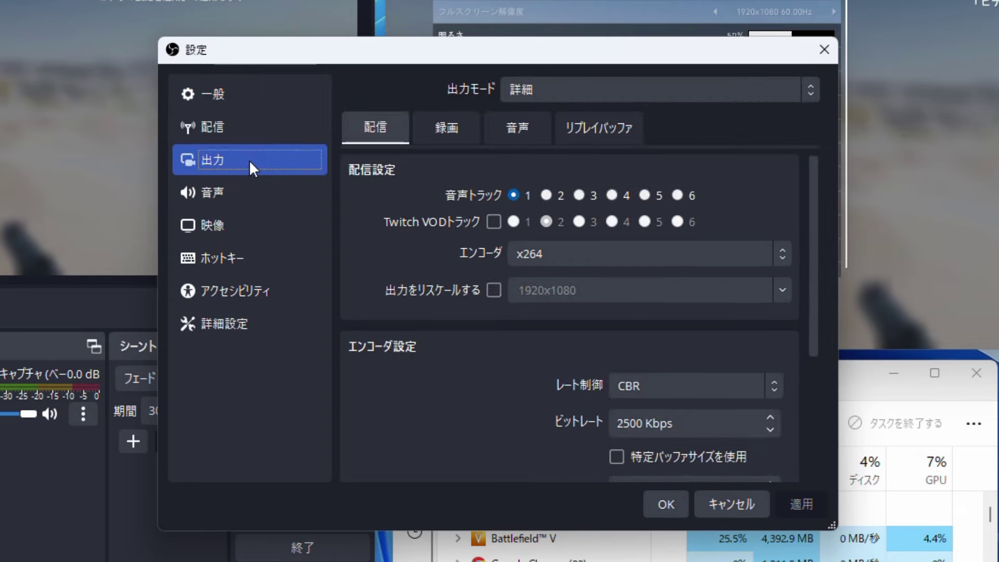
left_click(462, 128)
scroll(654, 327, "down", 10)
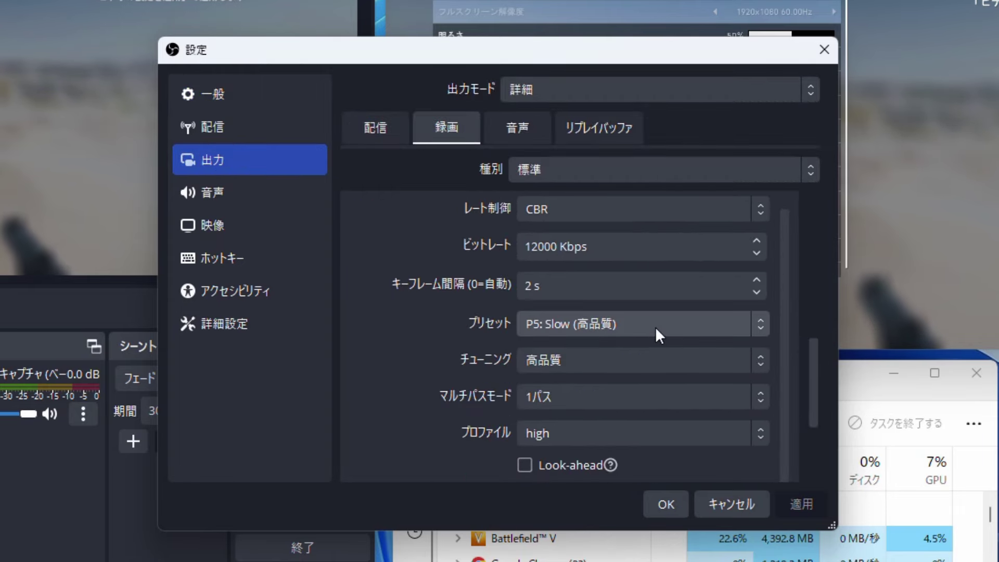
left_click(655, 327)
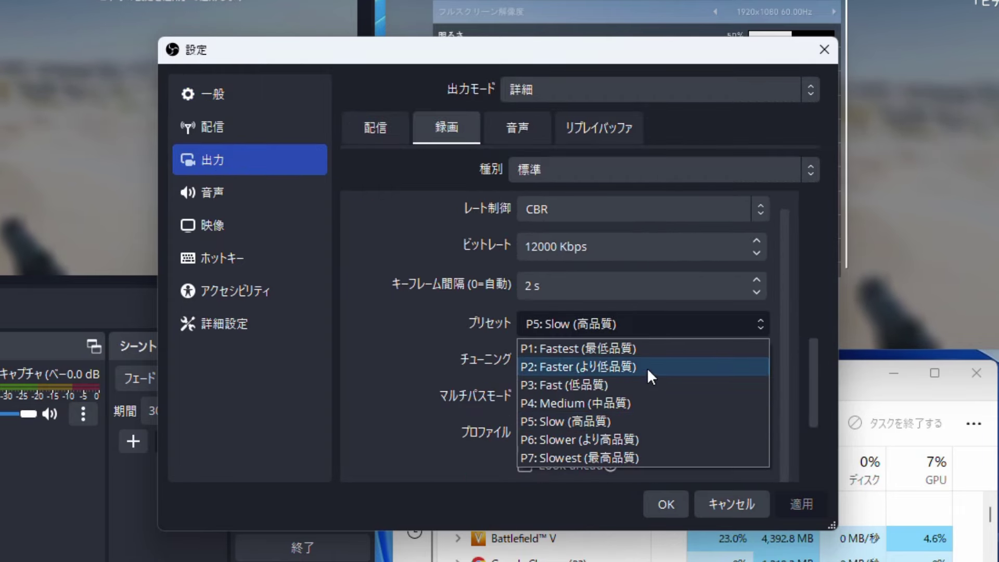
left_click(654, 400)
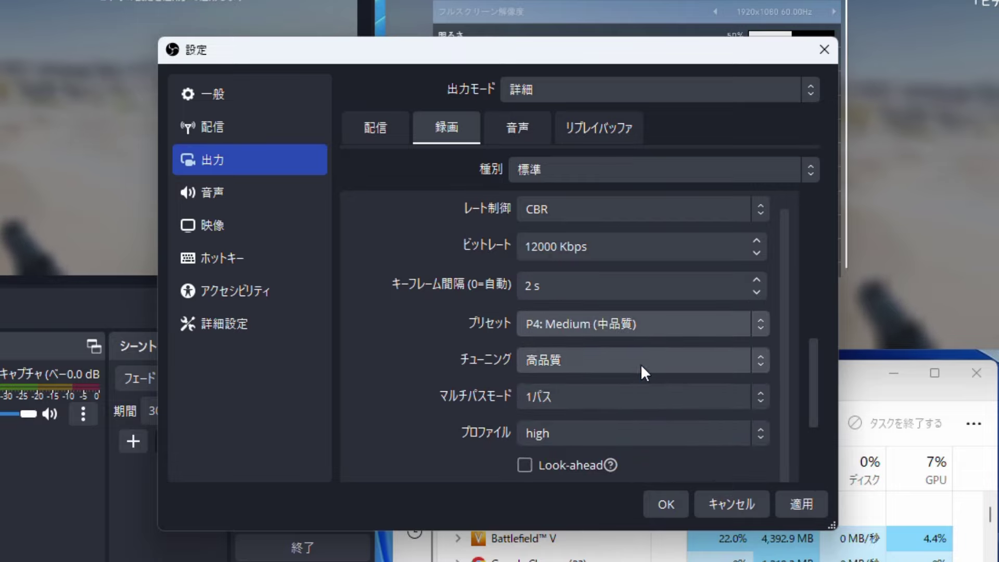